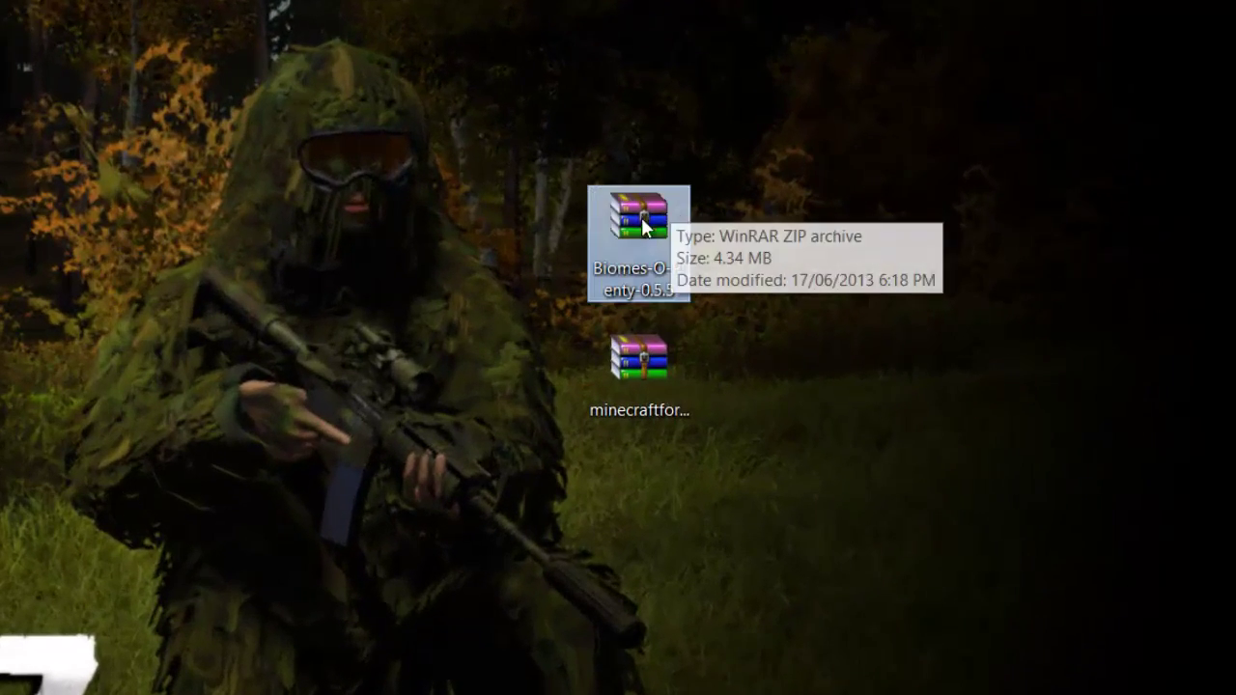
click(498, 348)
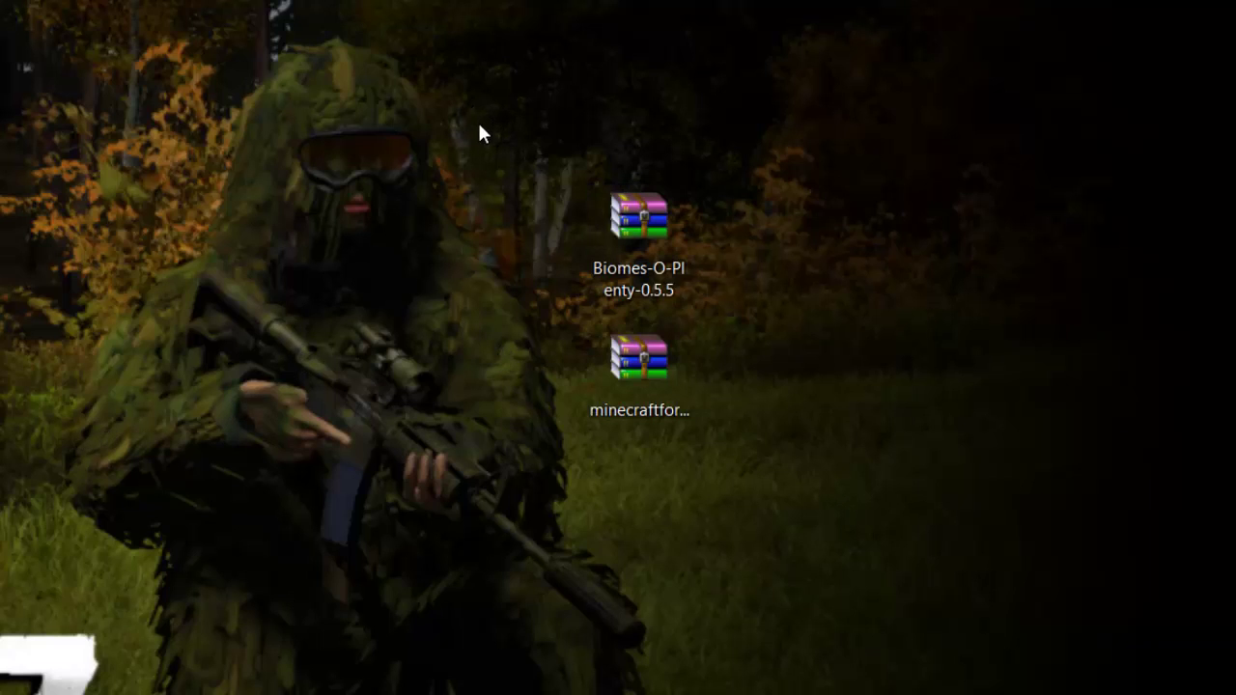
drag(485, 112, 896, 556)
click(842, 560)
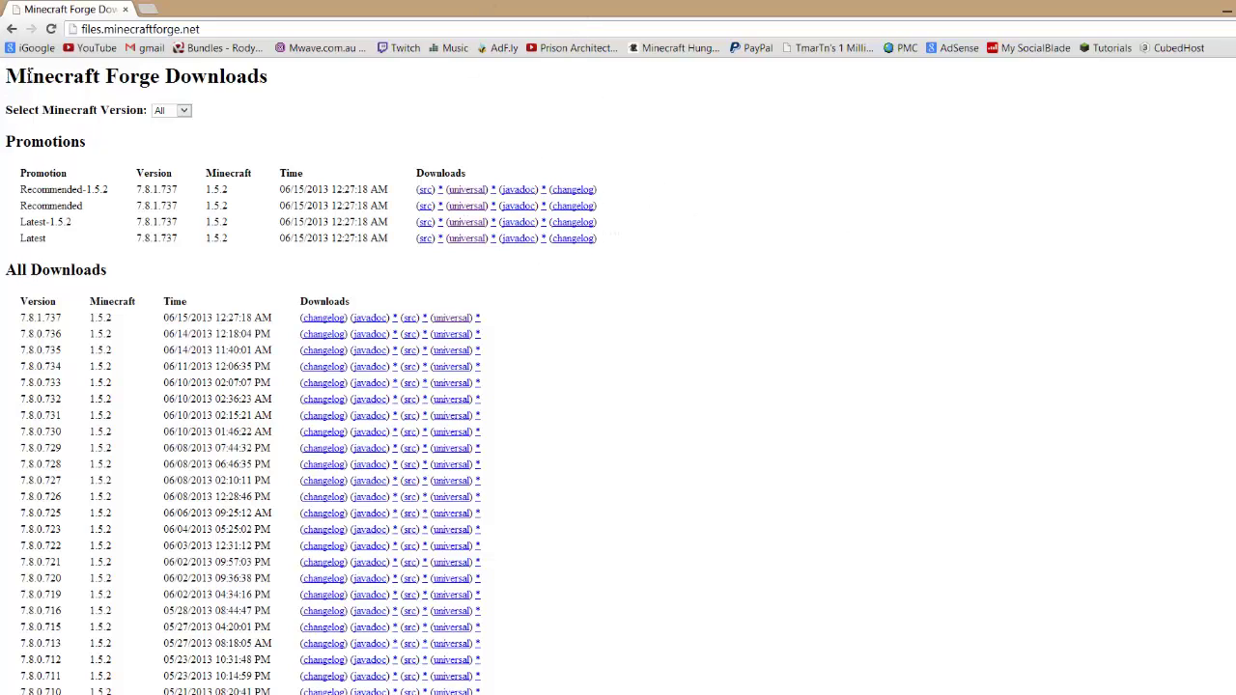
Examine the Recommended-1.5.2 entry on the Minecraft Forge downloads page, then close the browser.
drag(46, 77, 287, 91)
click(138, 67)
drag(14, 191, 101, 191)
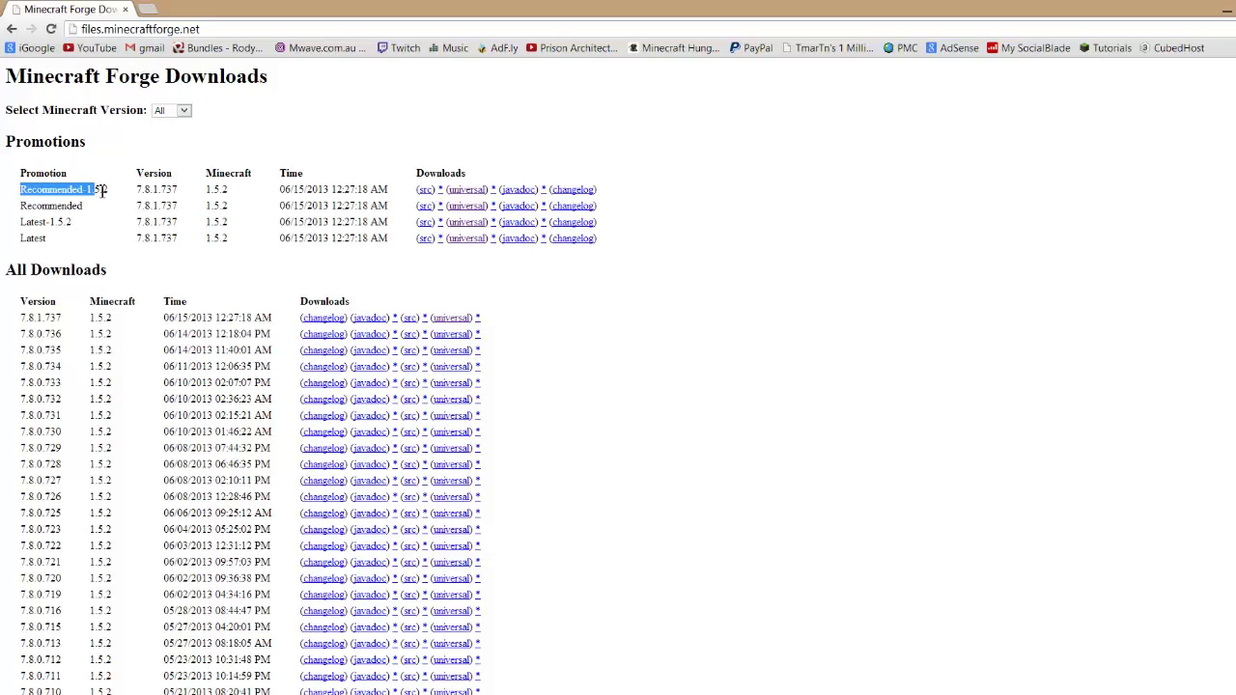
click(375, 203)
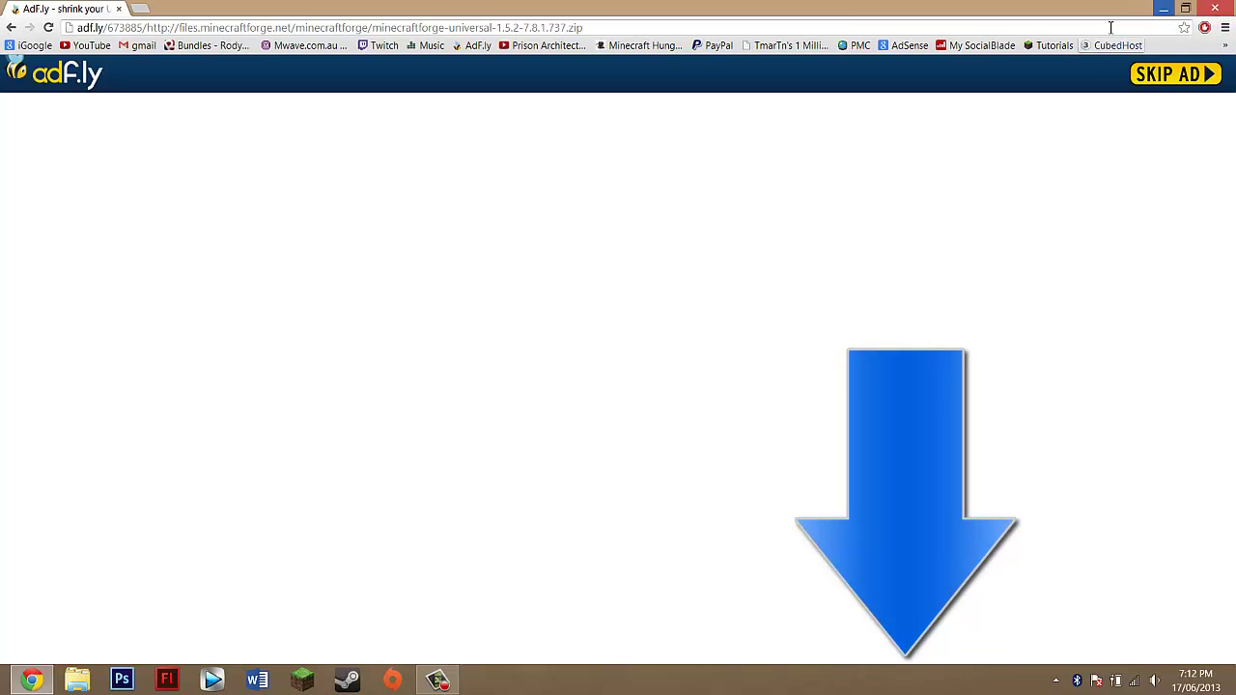
click(1212, 8)
drag(792, 229, 1007, 473)
click(1006, 474)
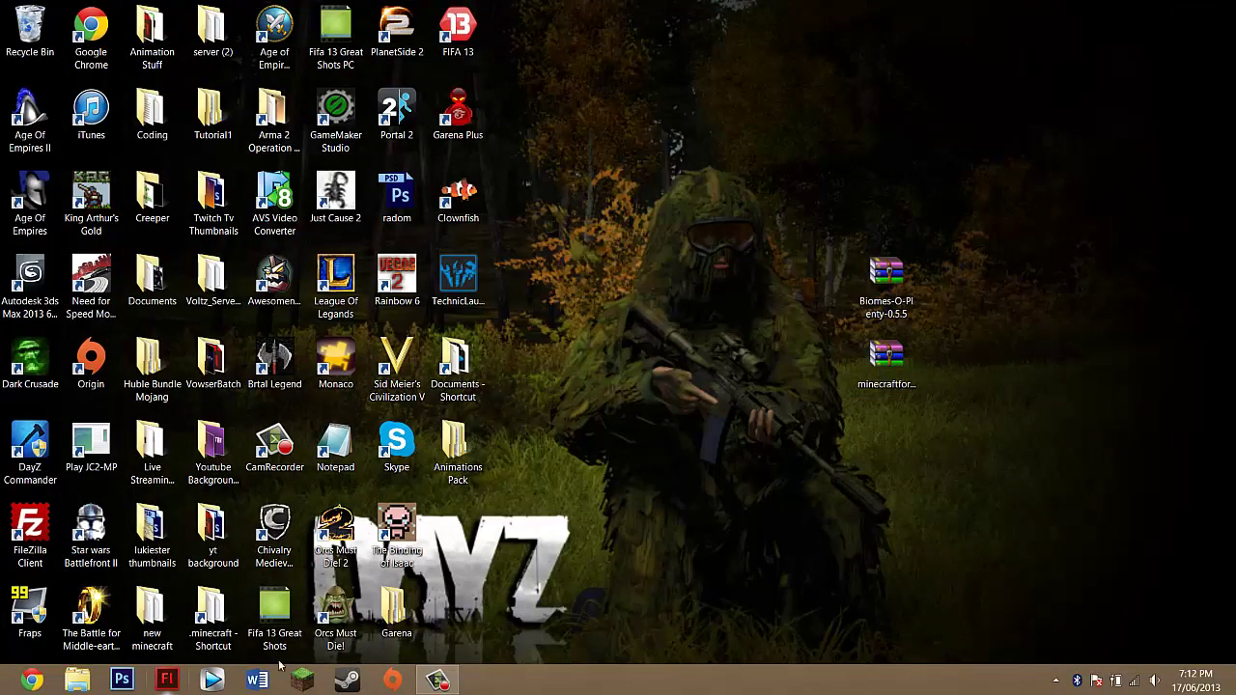
Start the Minecraft Launcher and turn on the forced game update in its launcher options.
click(311, 684)
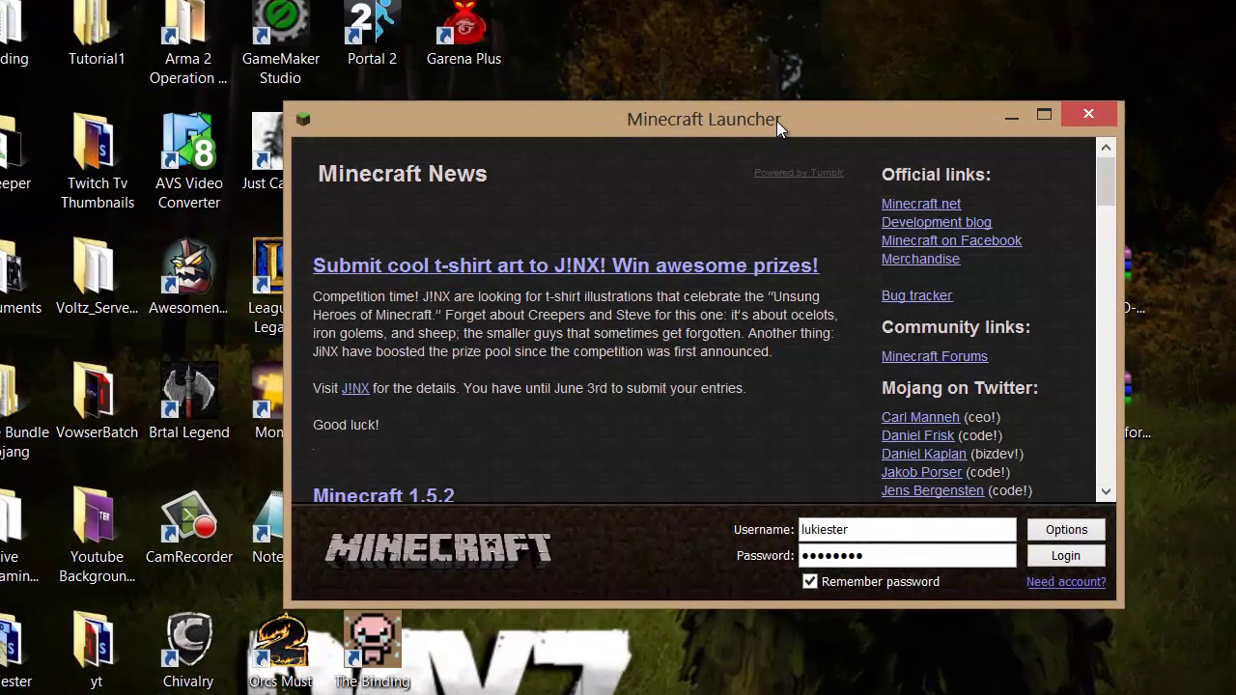
drag(777, 120, 690, 113)
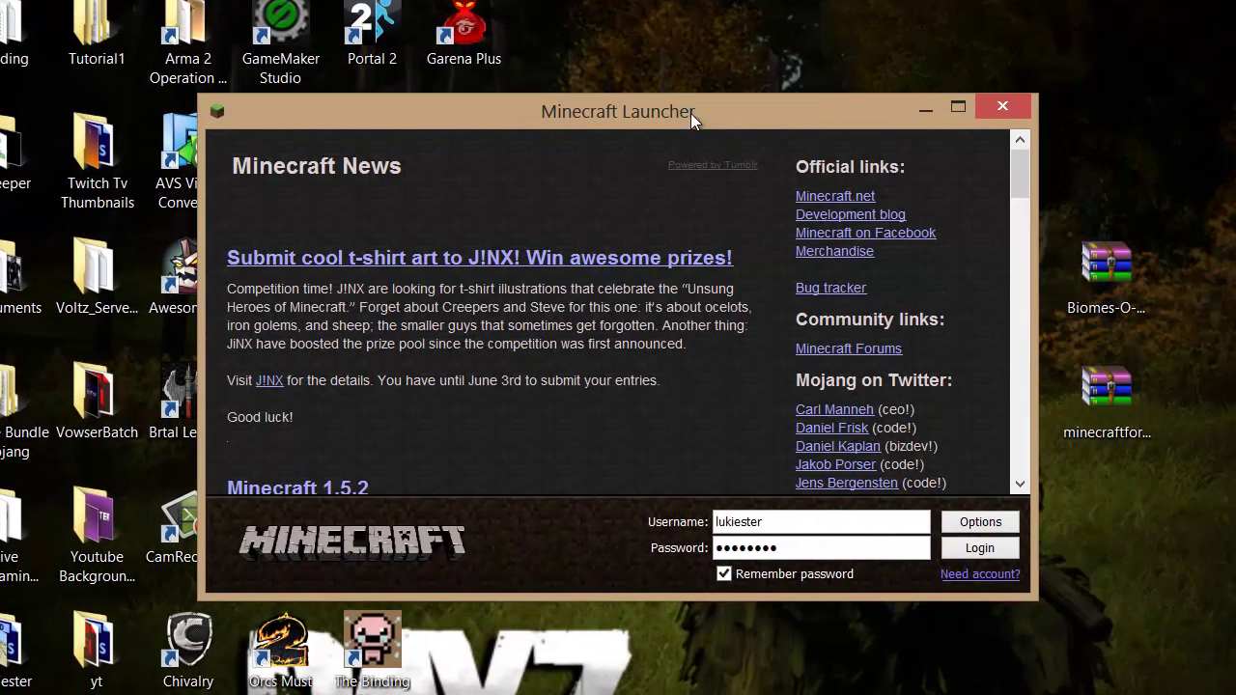
click(987, 529)
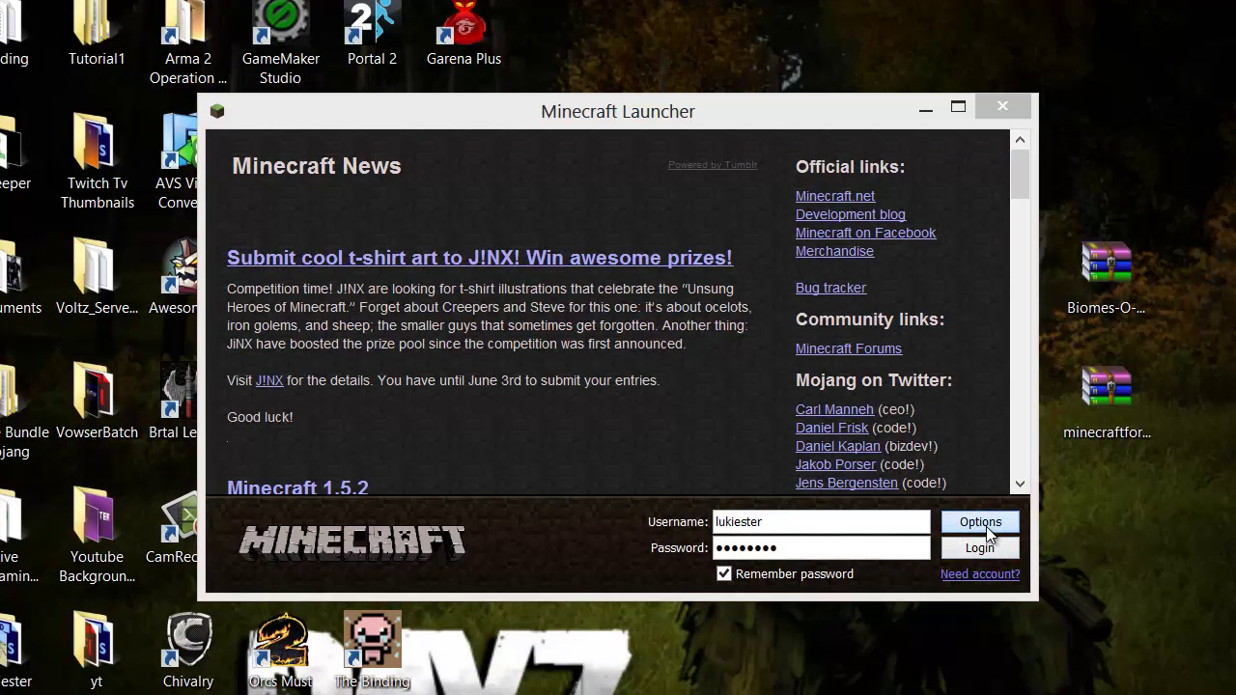
click(653, 346)
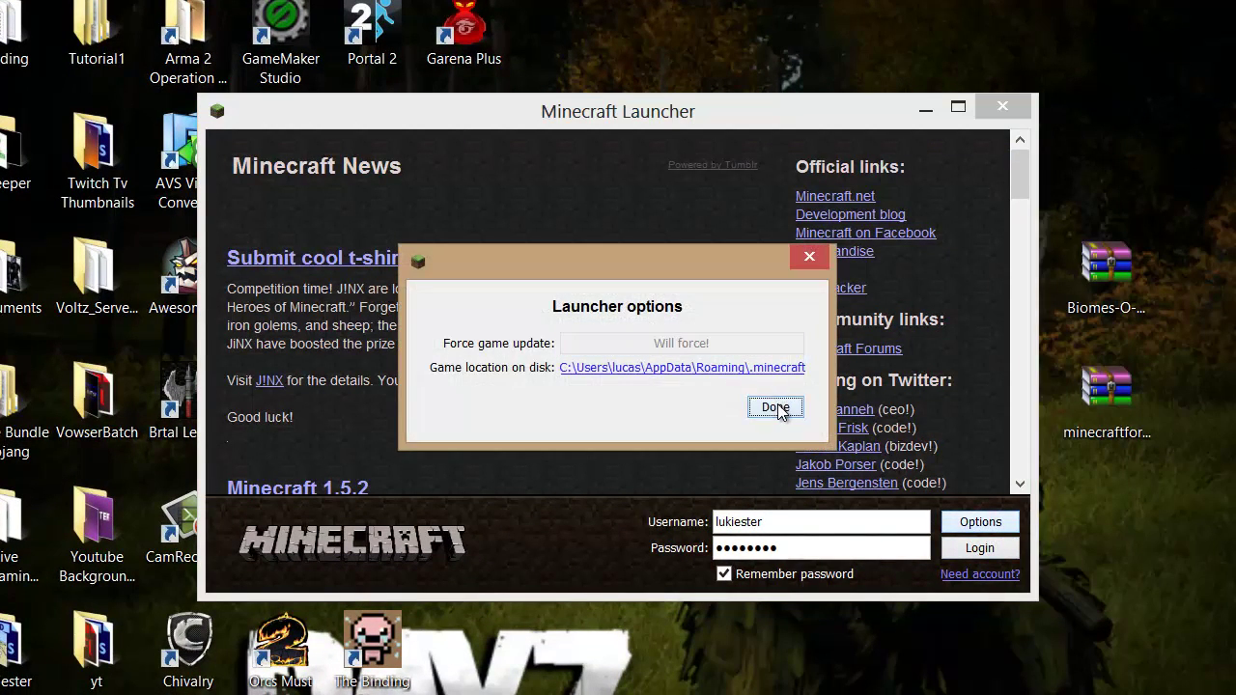
click(783, 407)
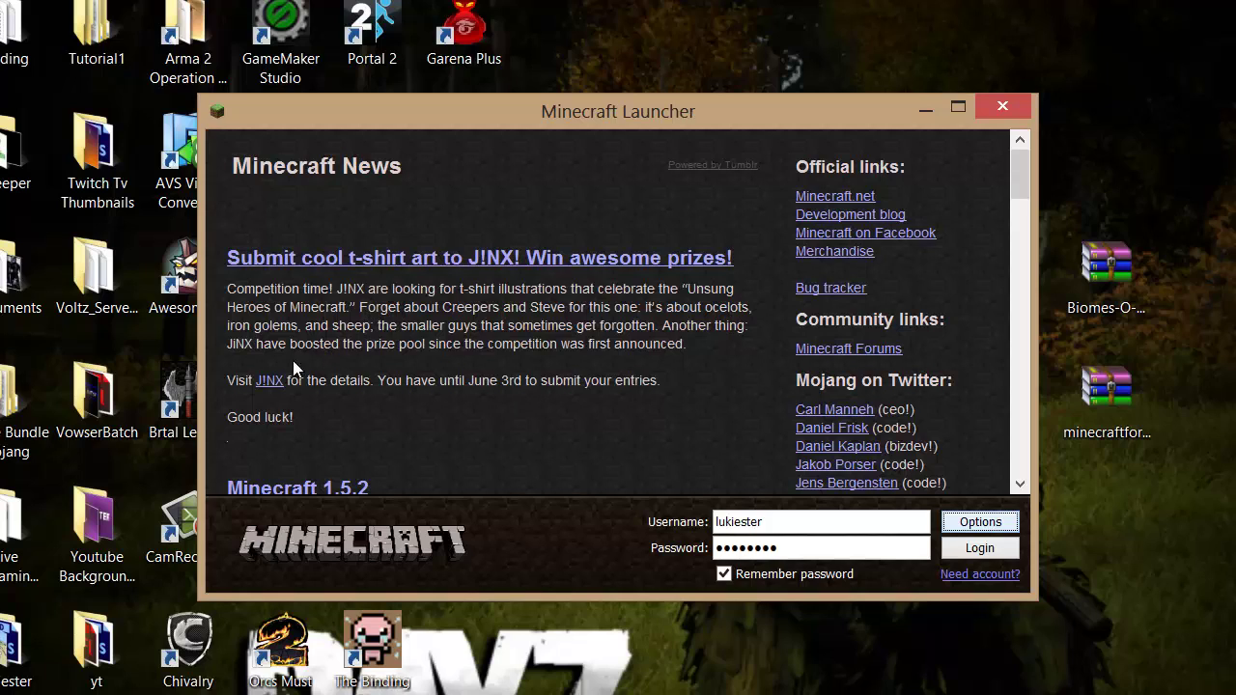
click(1105, 276)
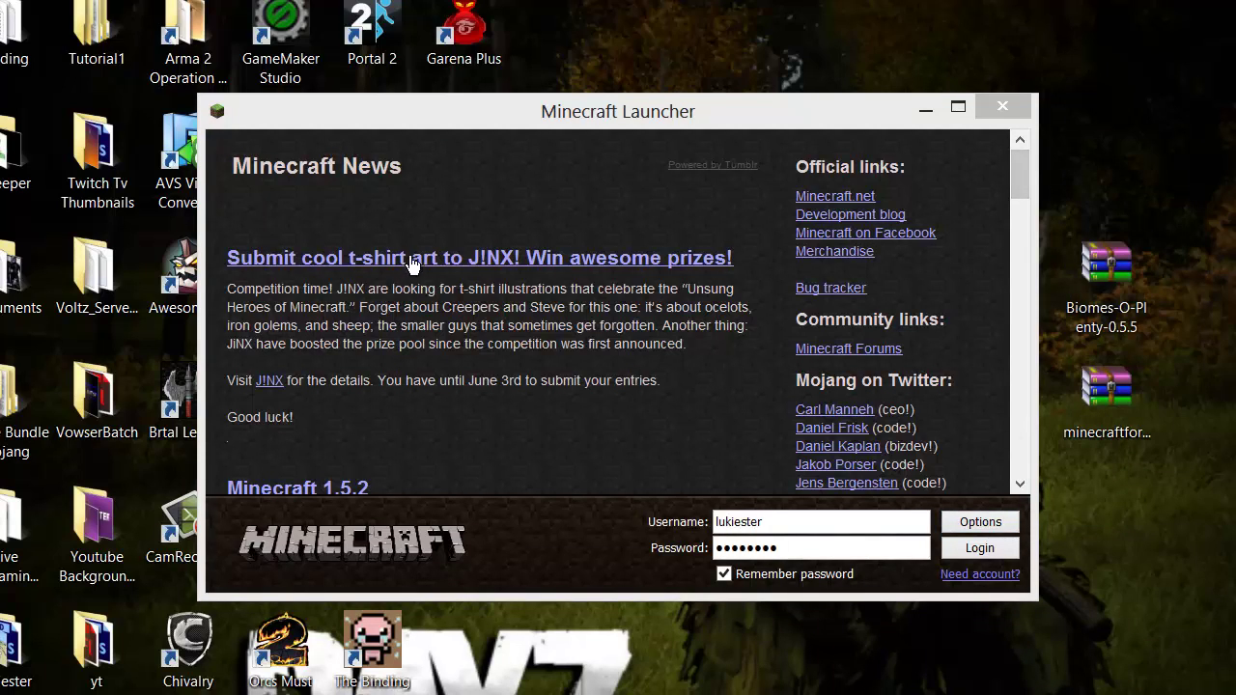
drag(1232, 200, 1051, 362)
click(1050, 362)
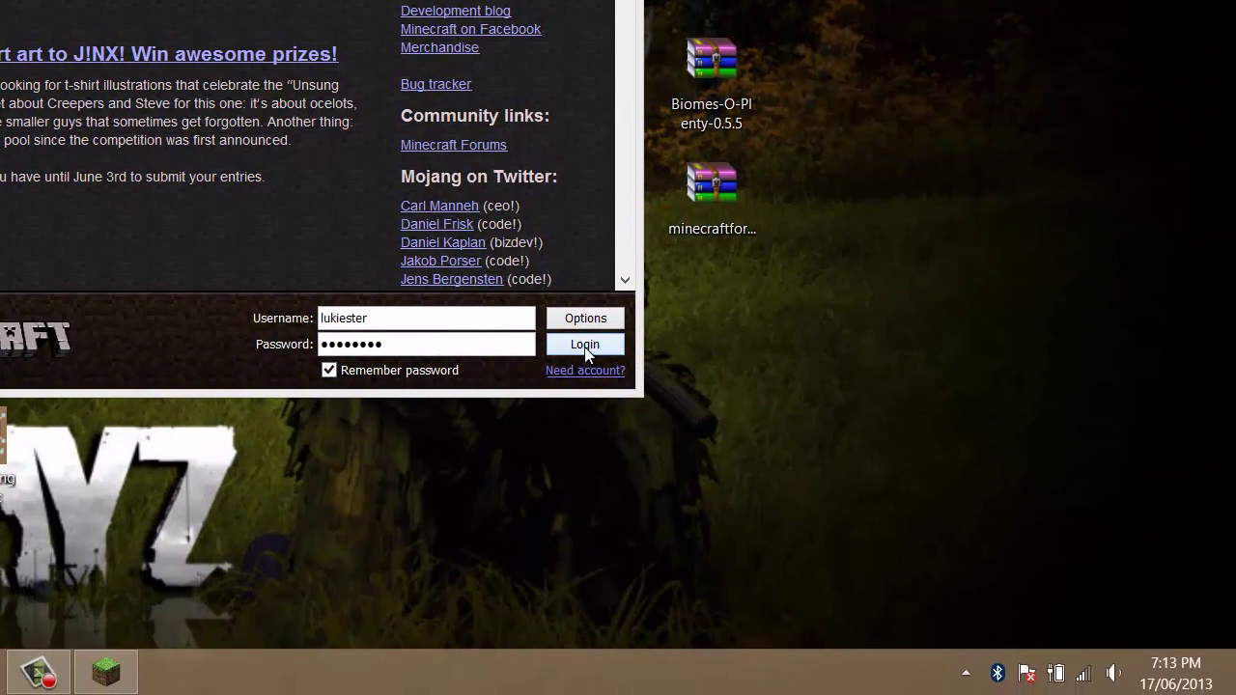
Log in to Minecraft with the saved account and open the texture pack folder from the game's options.
click(976, 549)
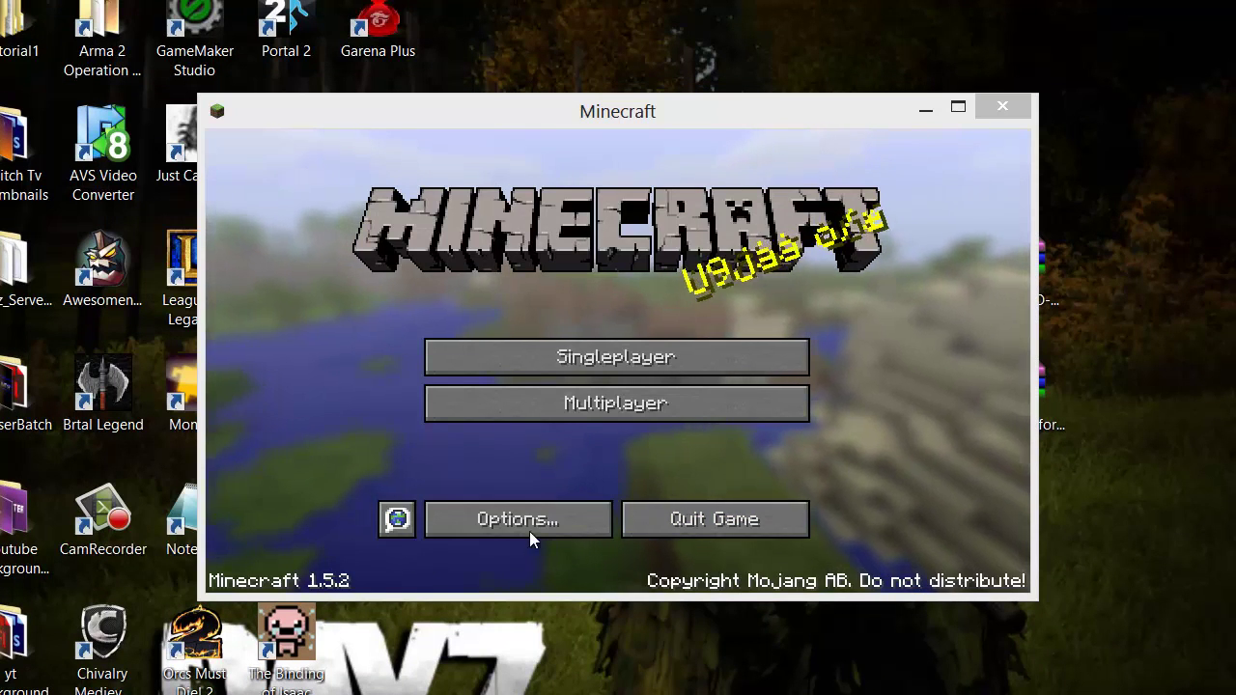
click(524, 522)
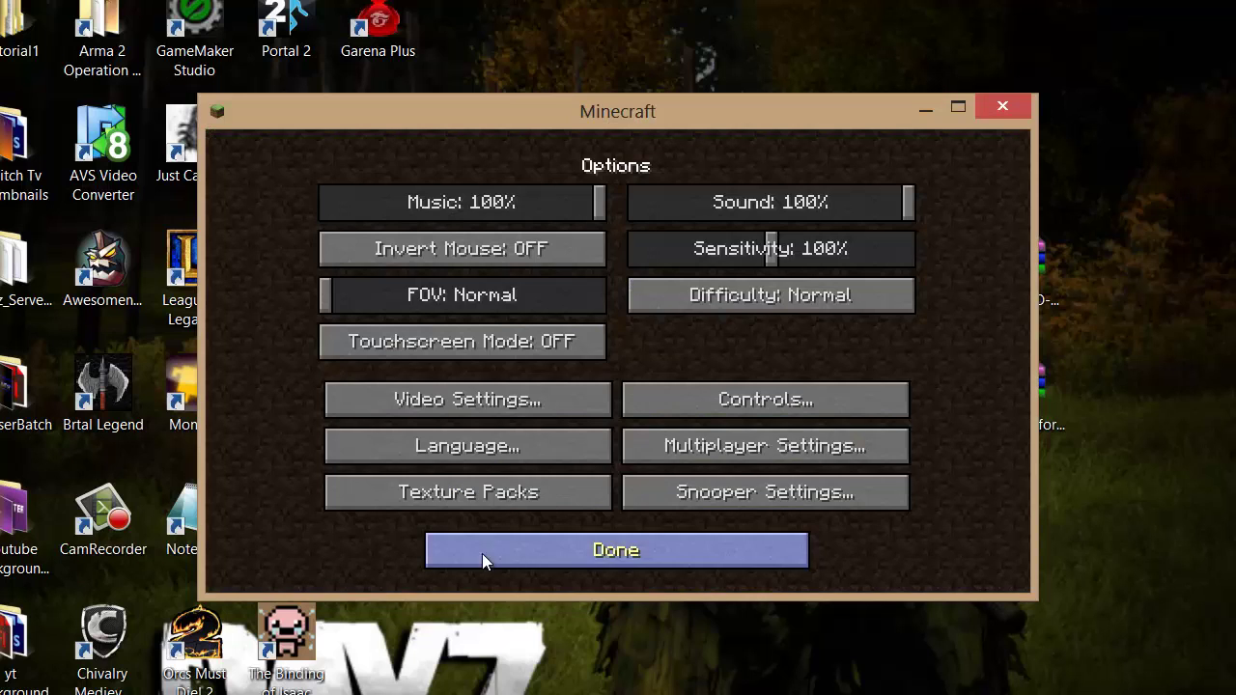
click(435, 497)
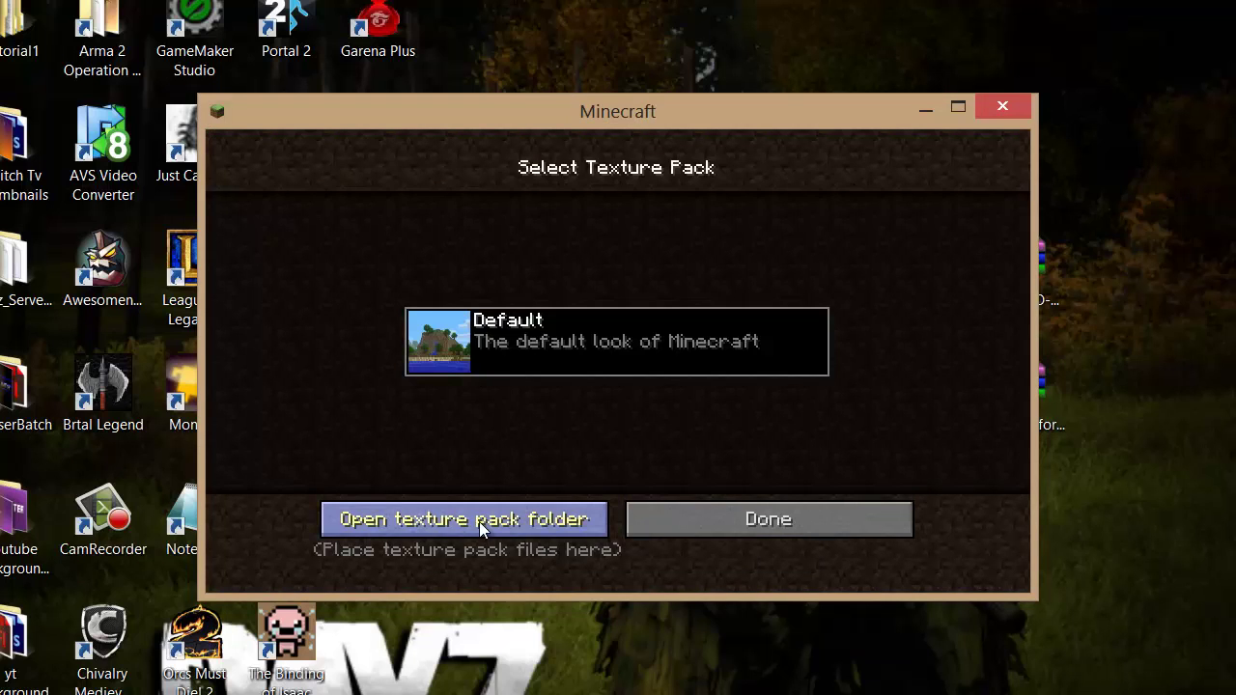
click(473, 521)
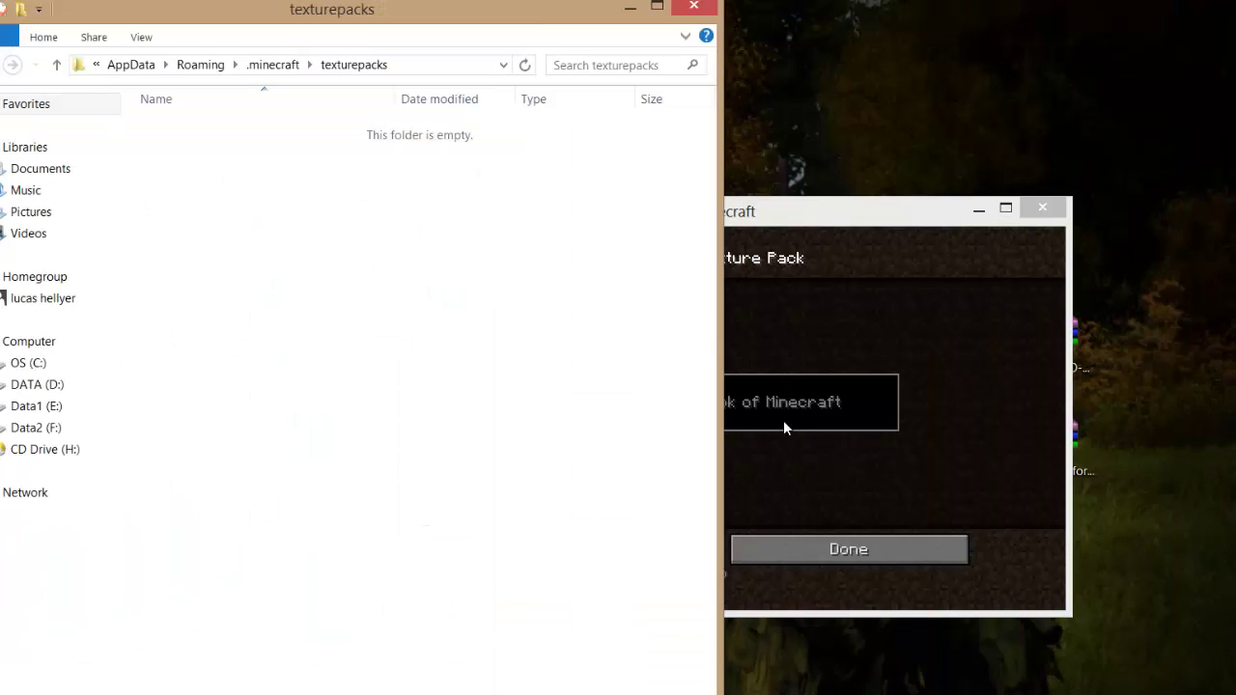
Leave the texture pack selection and quit the Minecraft game, keeping the texturepacks folder window open.
click(787, 444)
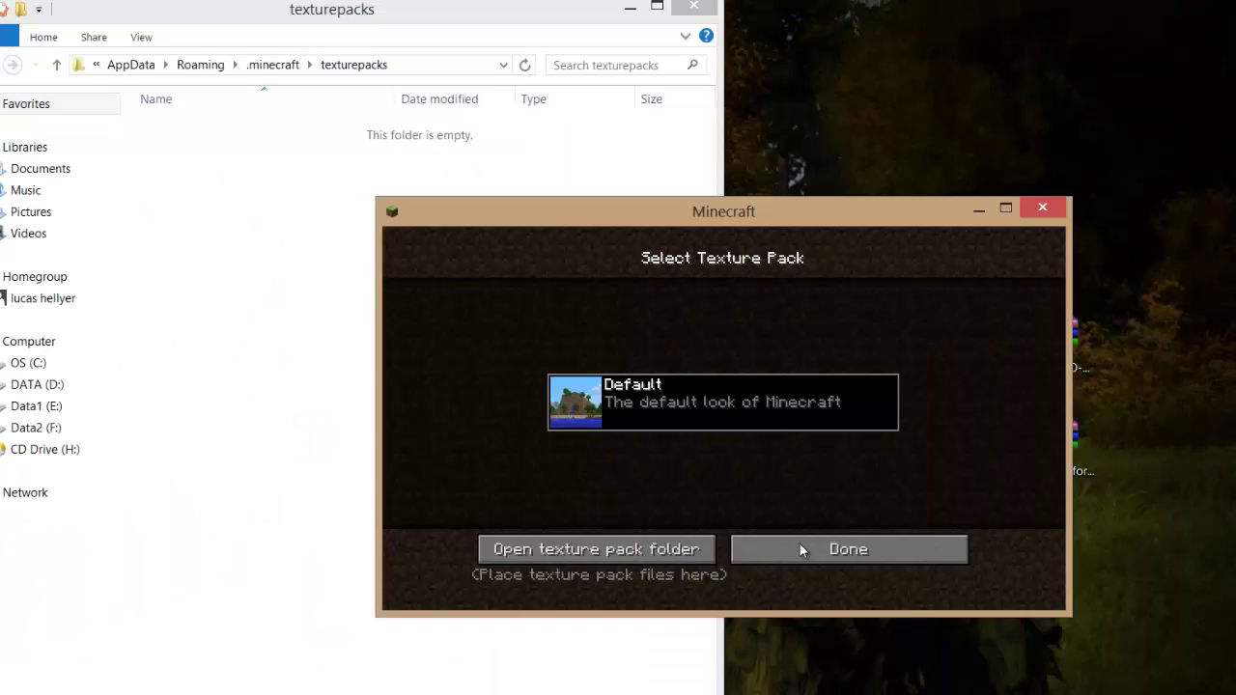
click(777, 558)
click(757, 571)
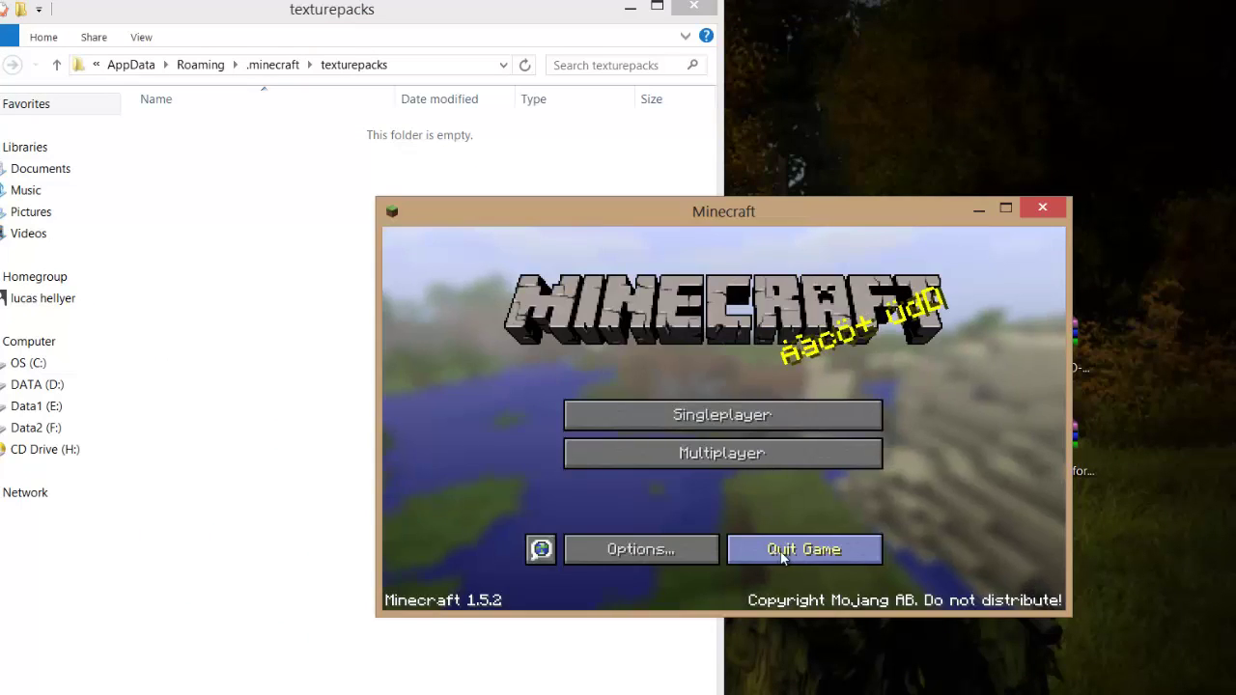
click(787, 534)
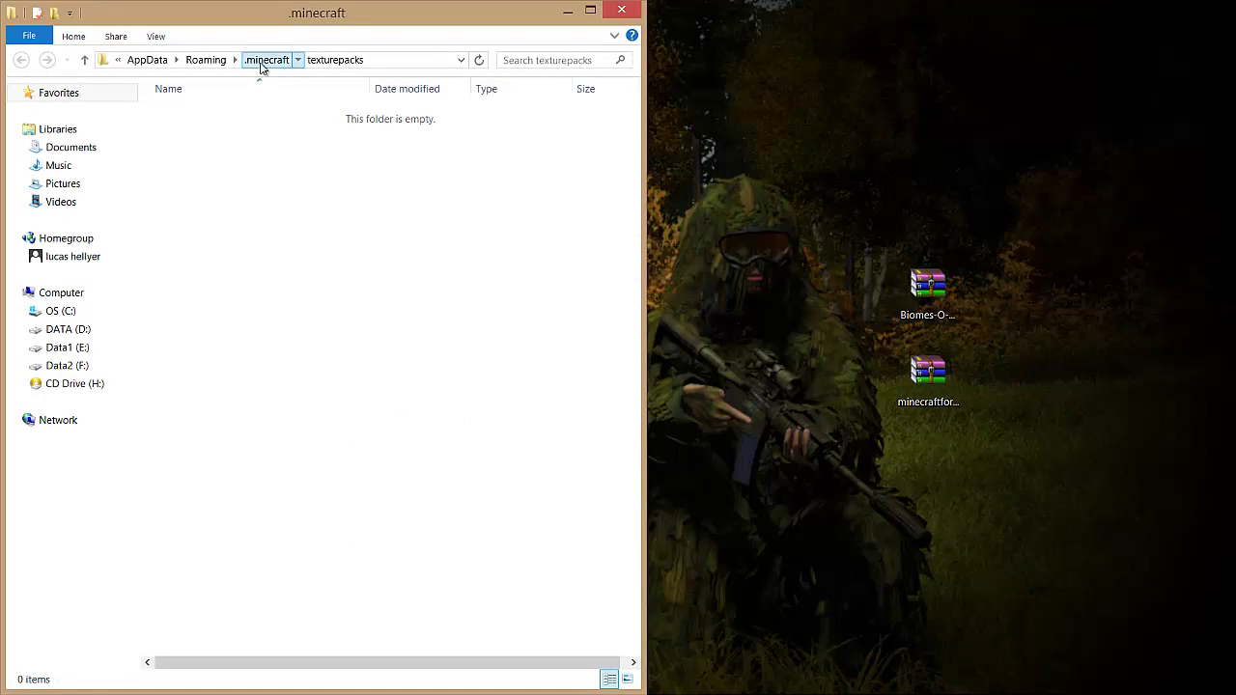
Go up to the .minecraft folder, enter bin, and open the minecraft jar in WinRAR with its window filling half the screen.
click(263, 62)
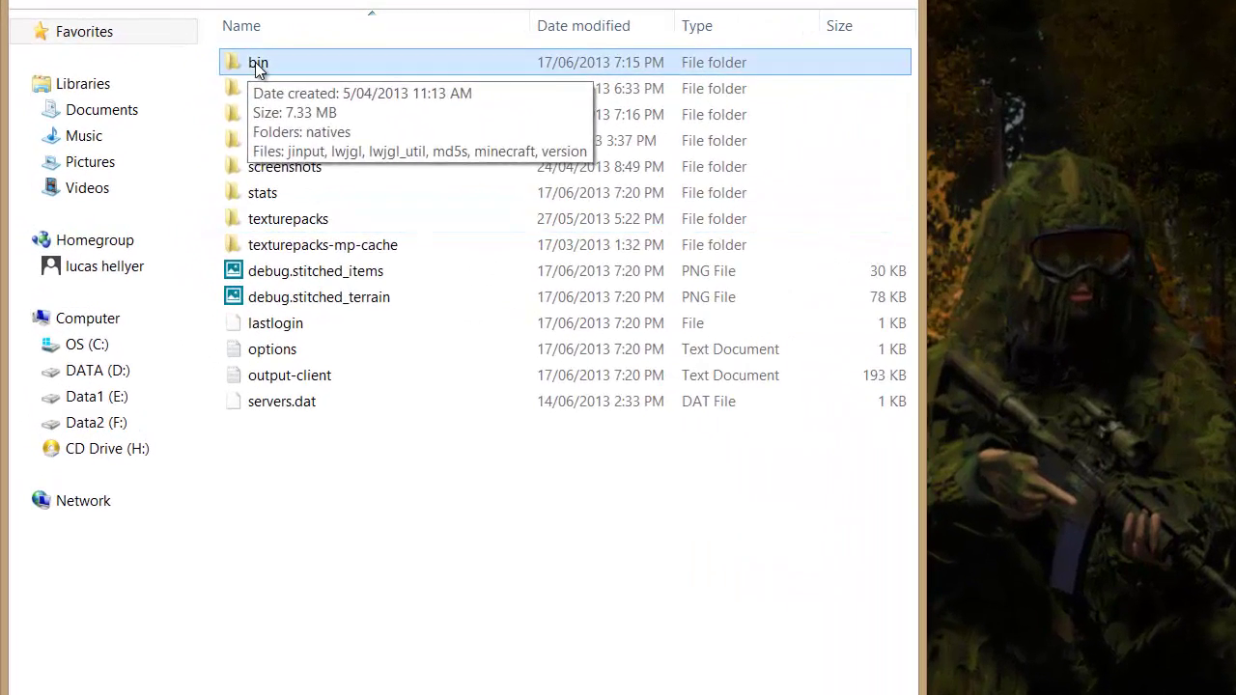
double_click(181, 114)
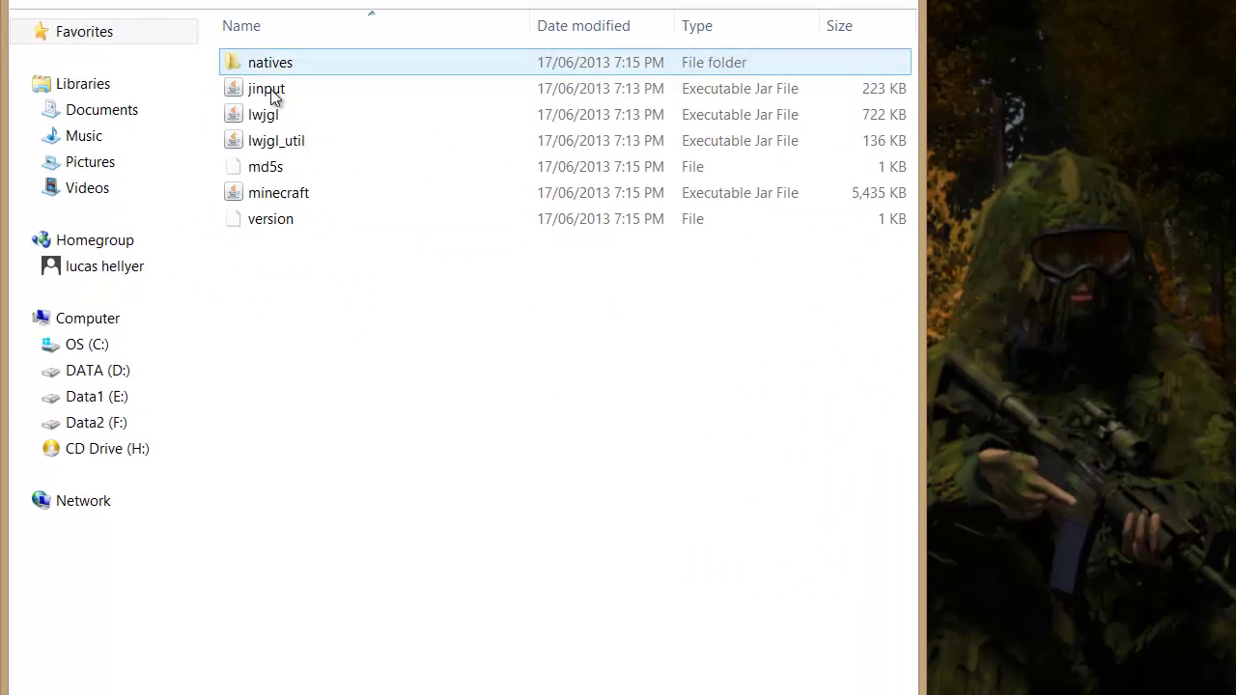
right_click(256, 197)
mouse_move(302, 253)
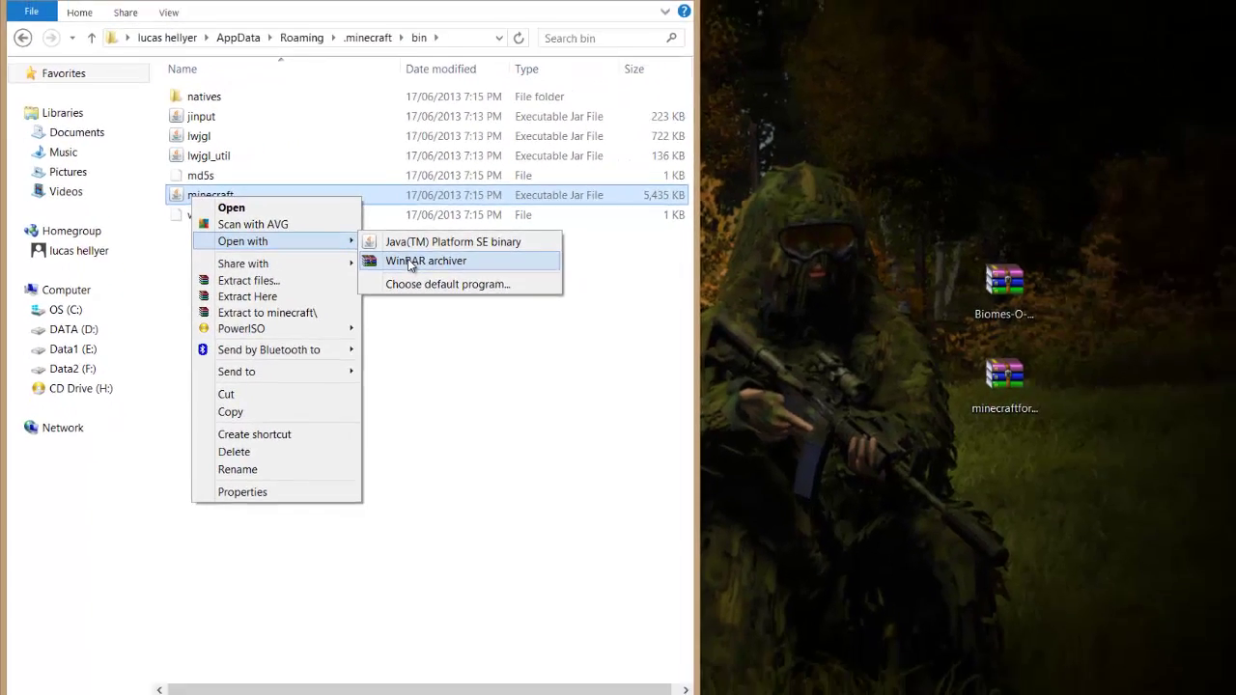
click(522, 282)
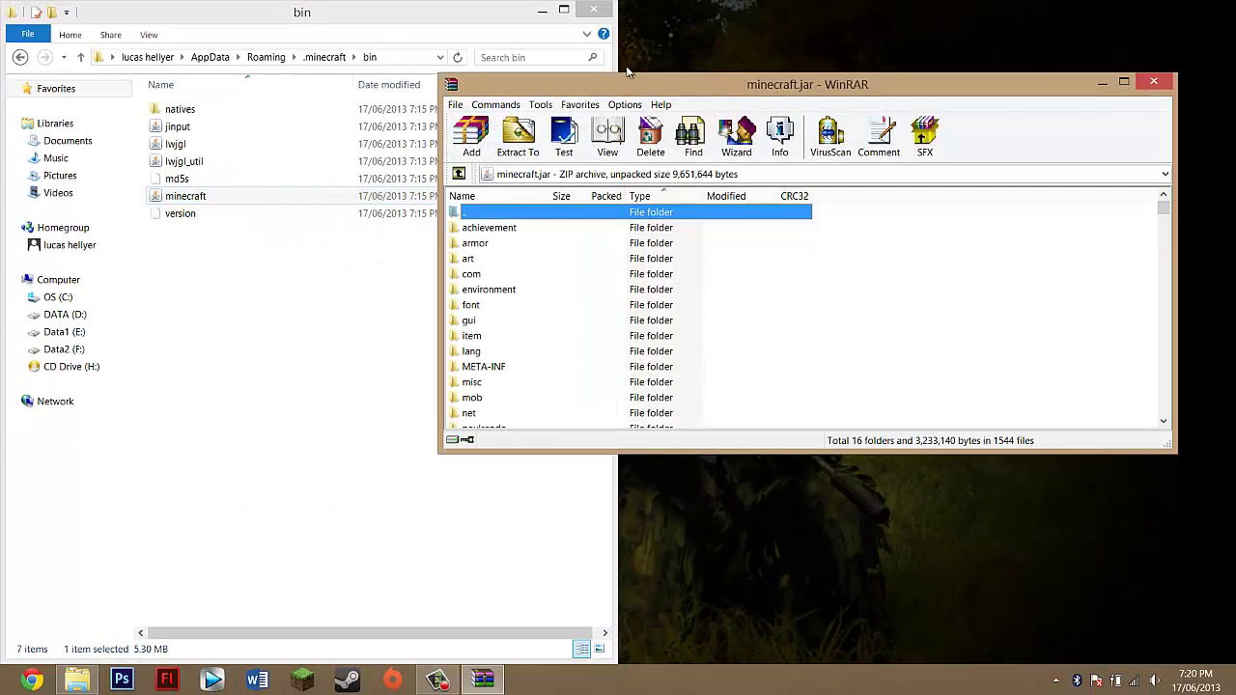
drag(629, 85, 0, 211)
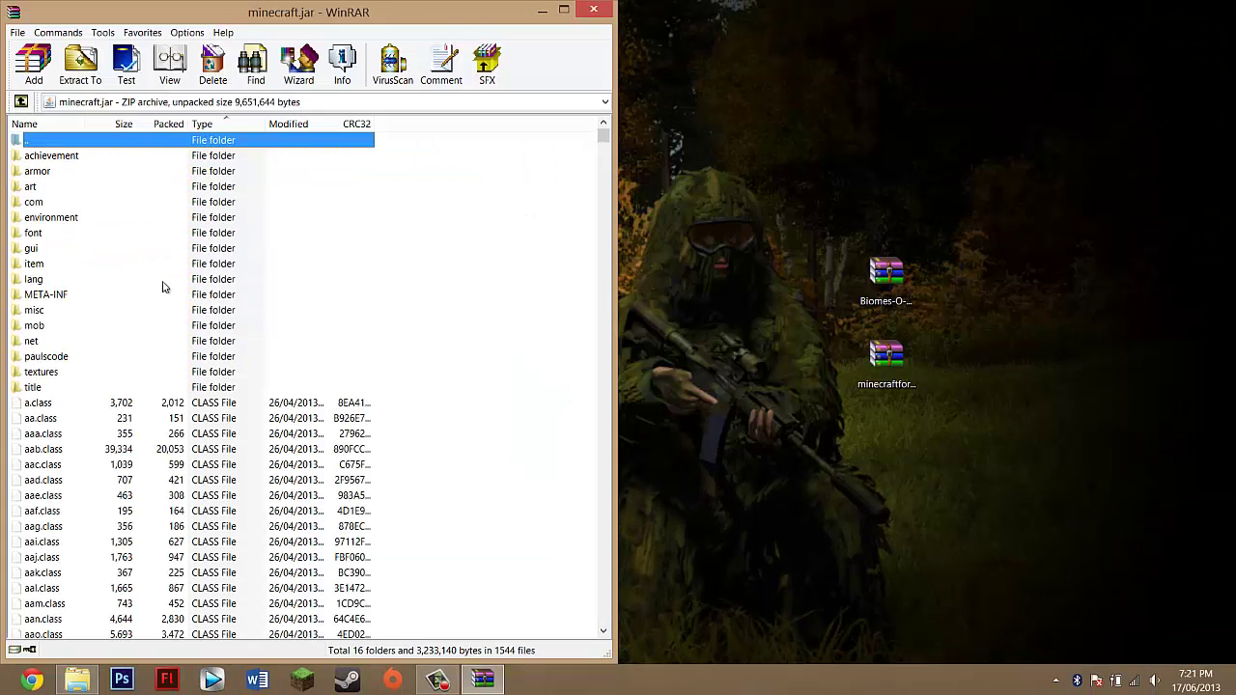
Delete the META-INF folder from minecraft.jar.
click(40, 297)
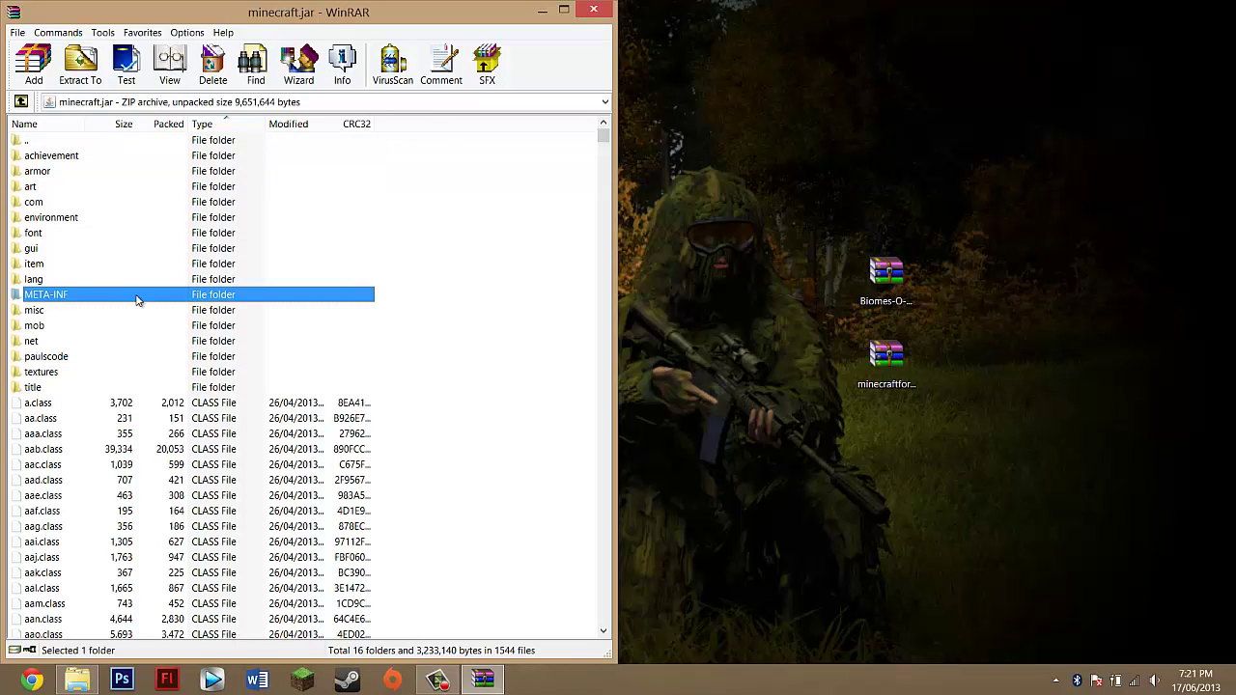
right_click(46, 298)
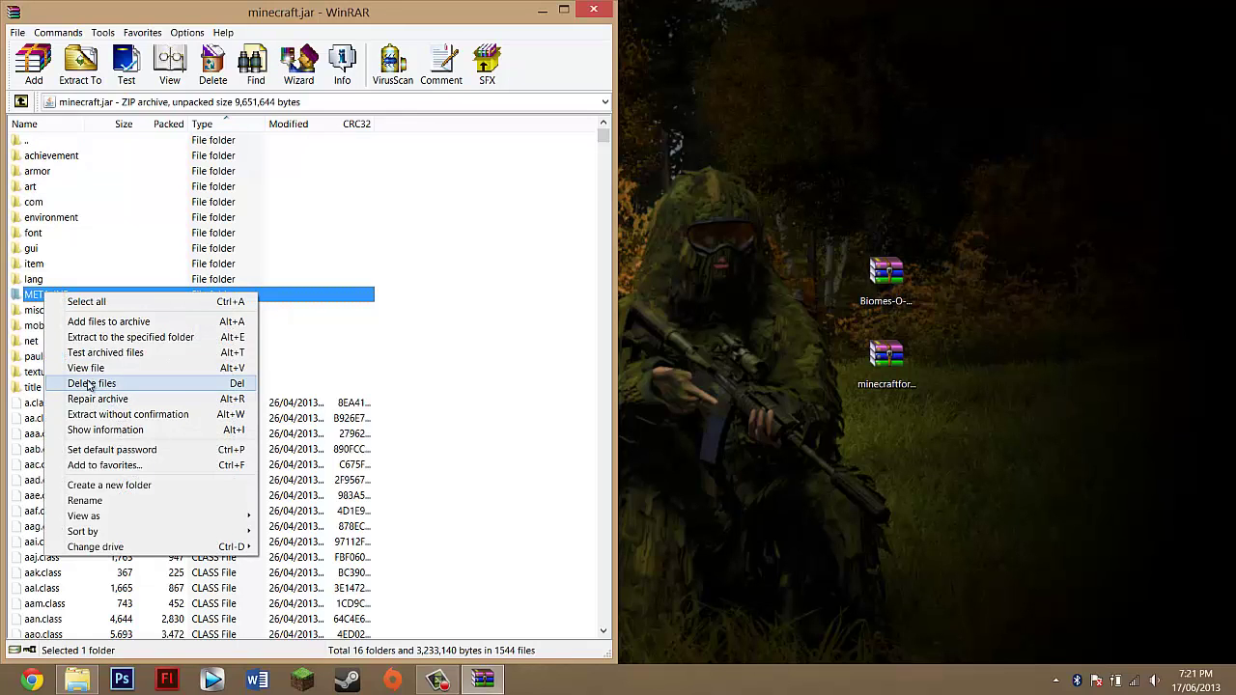
click(145, 384)
click(639, 397)
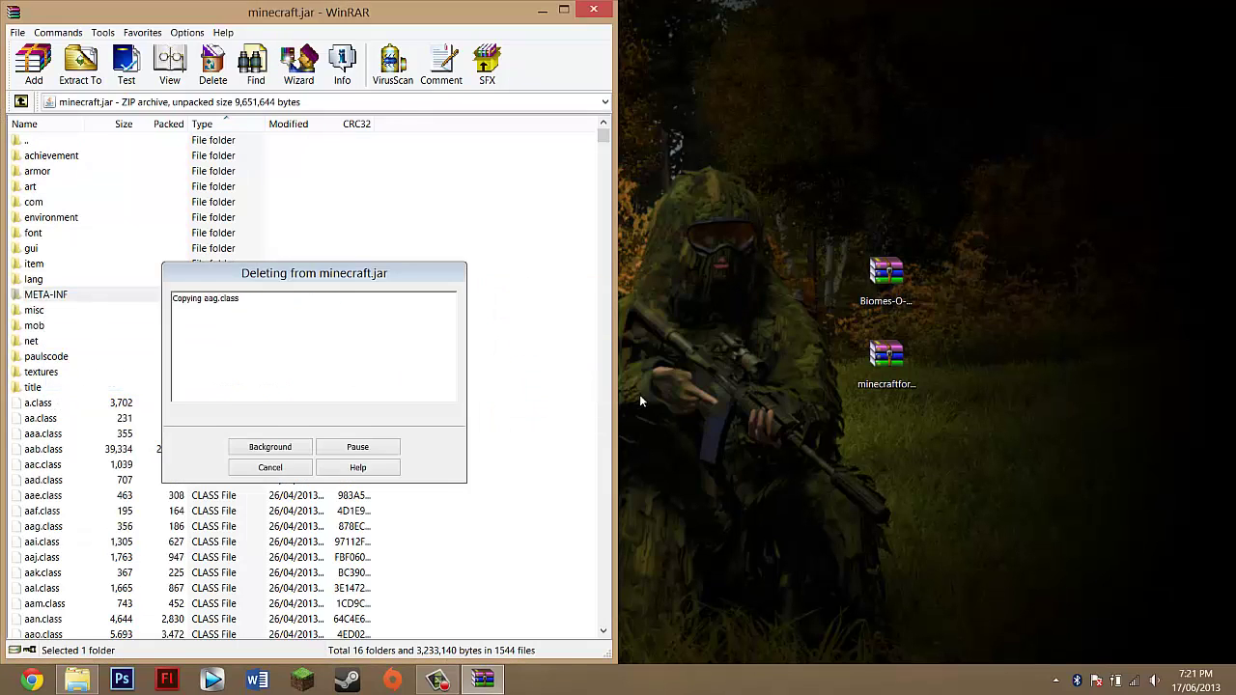
Open the minecraftforge-universal-1.5.2-7.8.1.737.zip archive from the desktop and place its window beside minecraft.jar.
drag(831, 328, 937, 439)
double_click(887, 363)
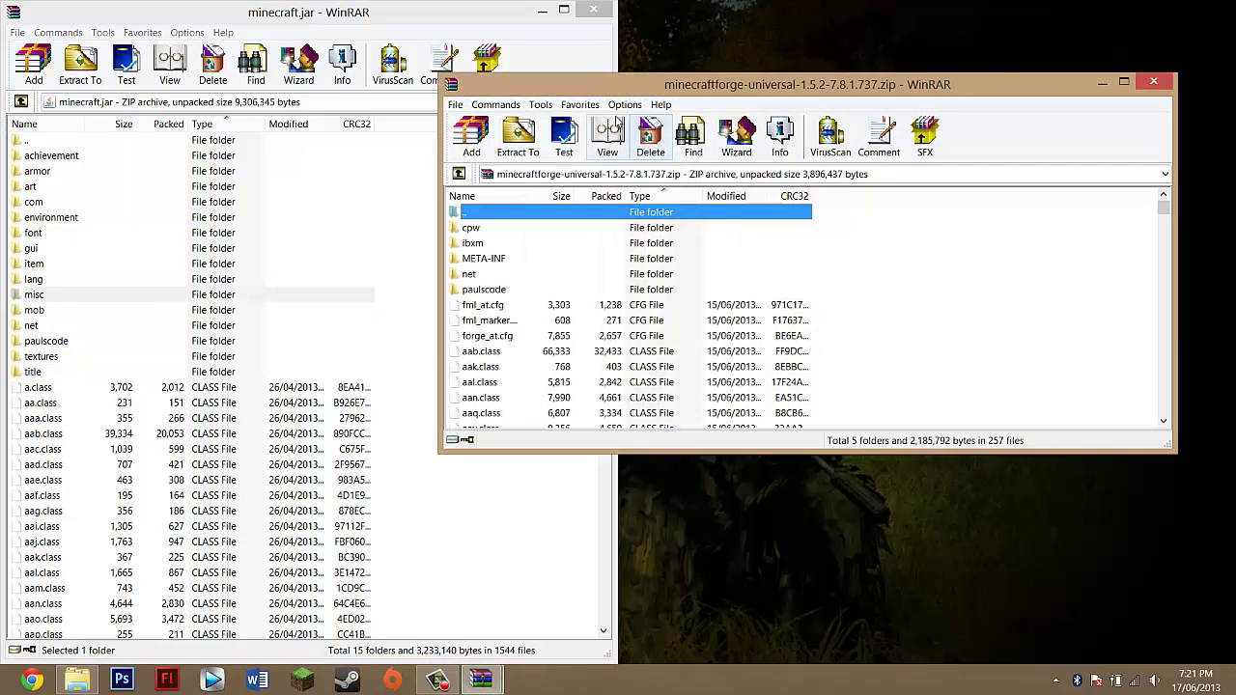
drag(591, 90, 1235, 189)
Add all files from the Forge archive to minecraft.jar with the default archive settings, then close both archive windows.
click(680, 295)
key(ctrl+a)
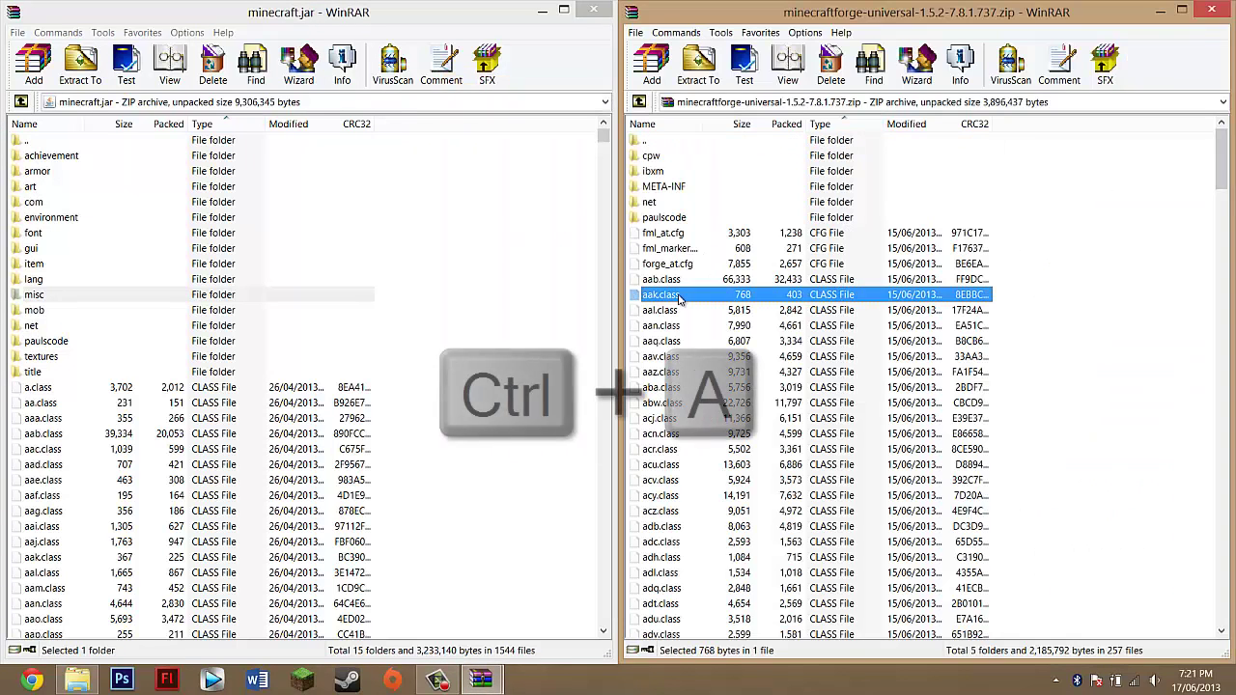
drag(678, 294, 290, 331)
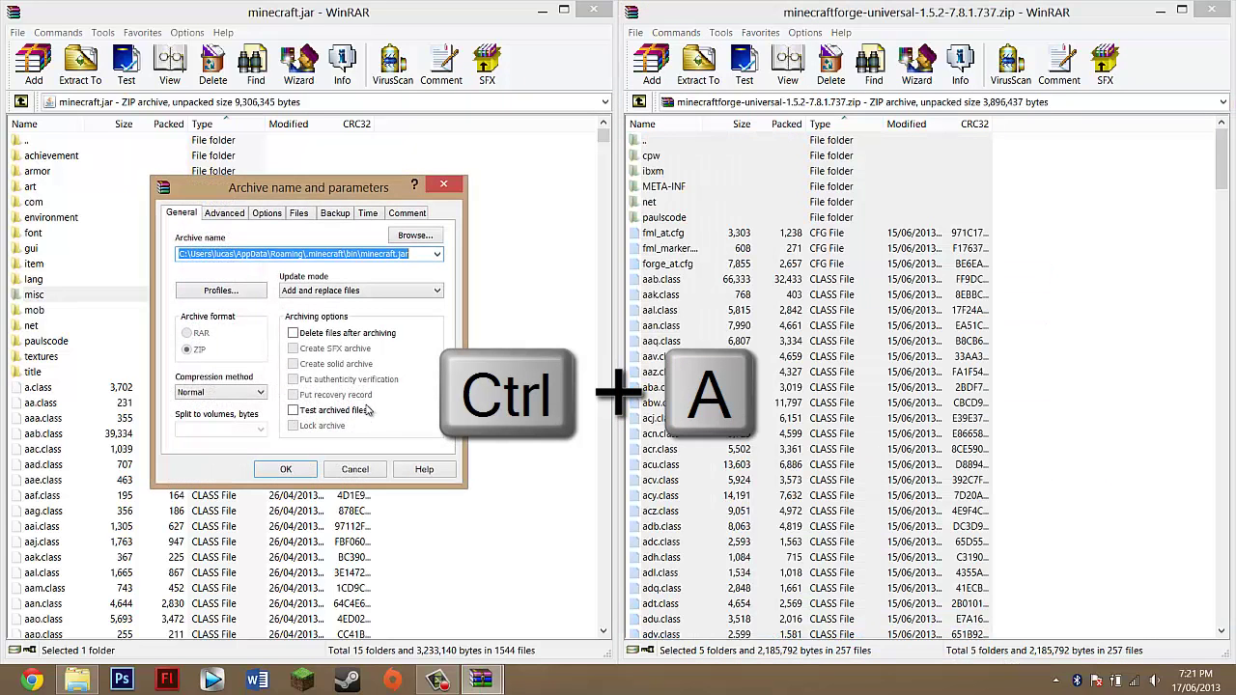
click(286, 471)
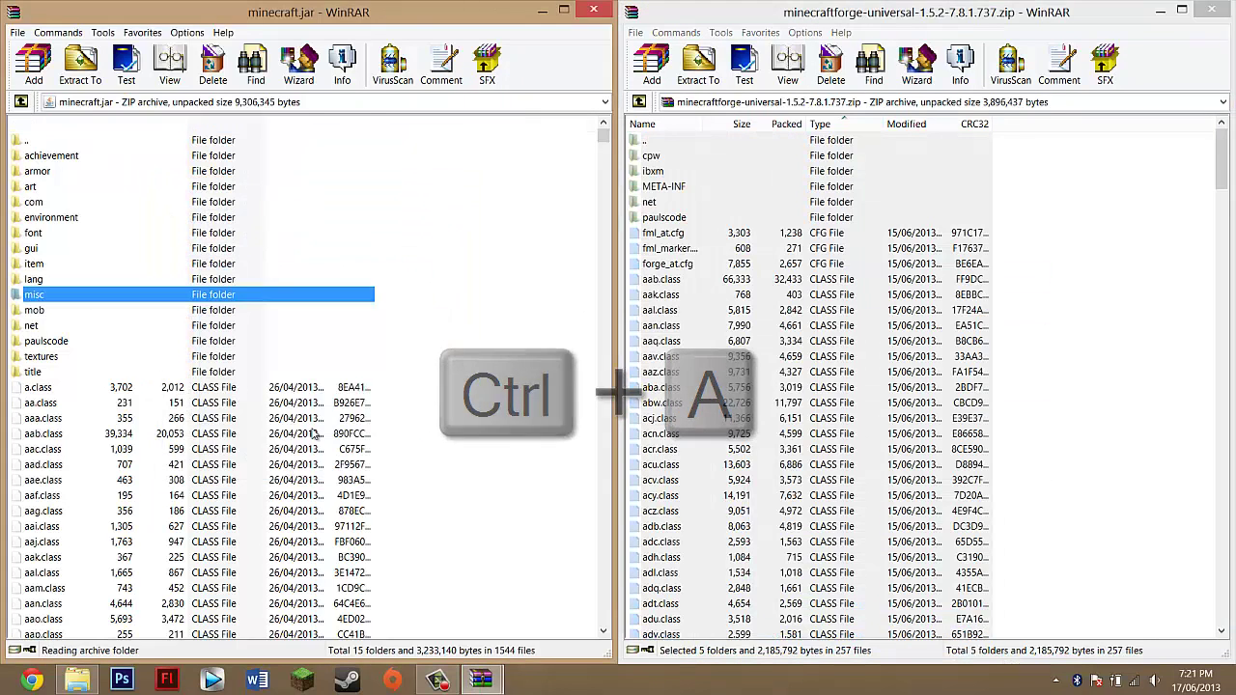
click(593, 10)
drag(966, 12, 1073, 85)
click(1203, 93)
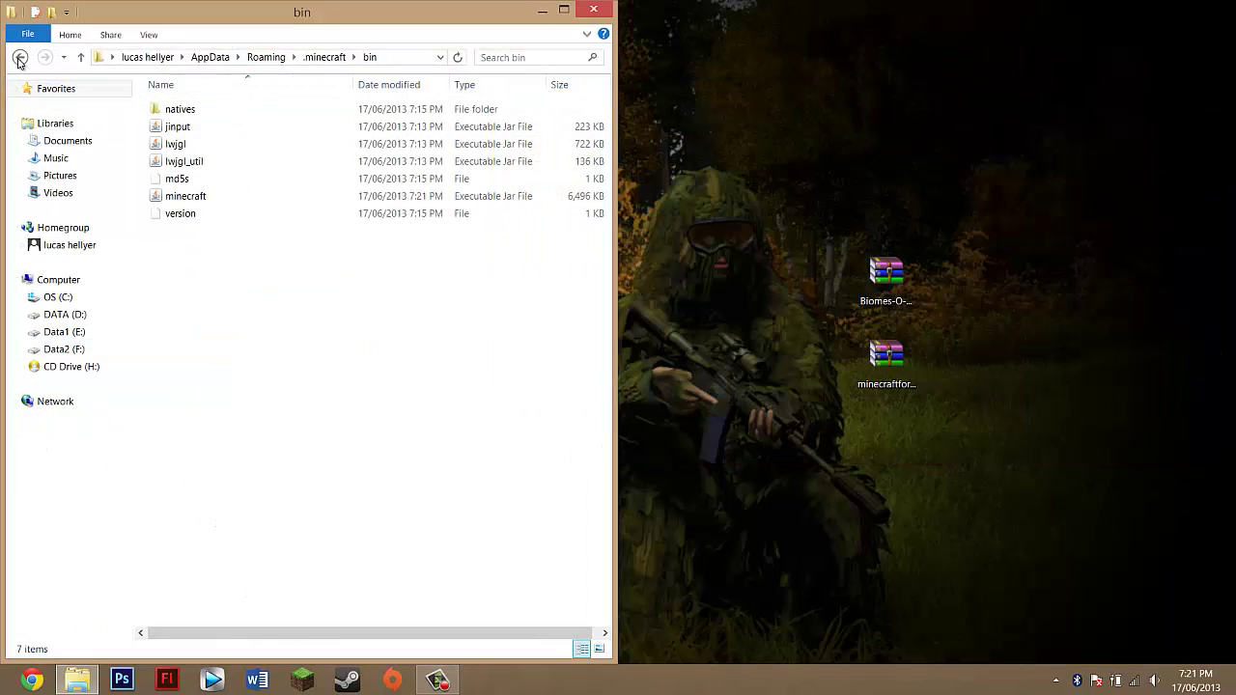
Return to the .minecraft folder and create a new folder named mods in it.
click(19, 58)
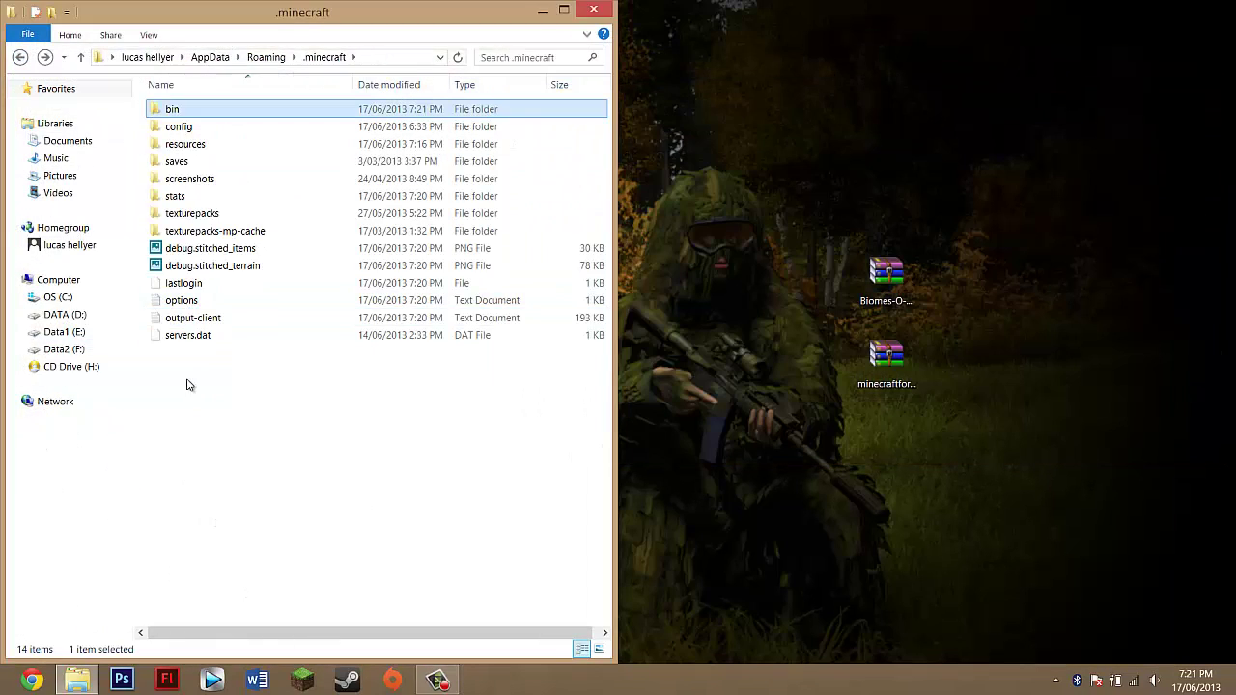
right_click(187, 383)
mouse_move(222, 546)
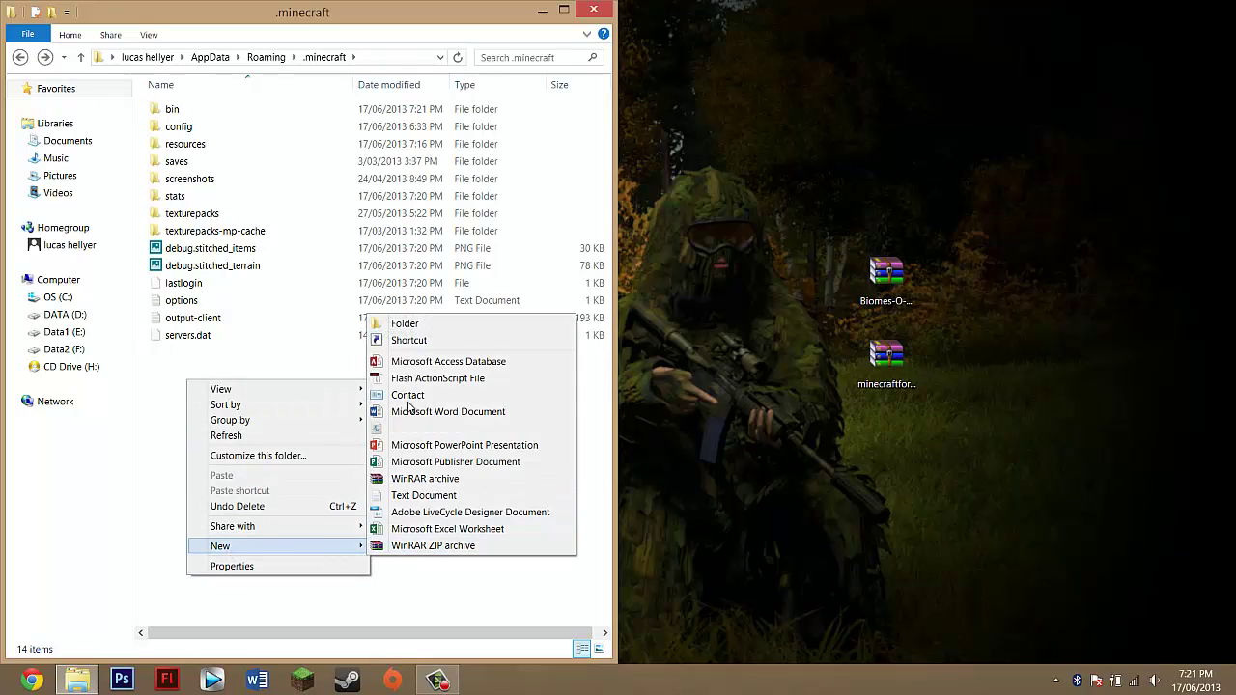
click(398, 322)
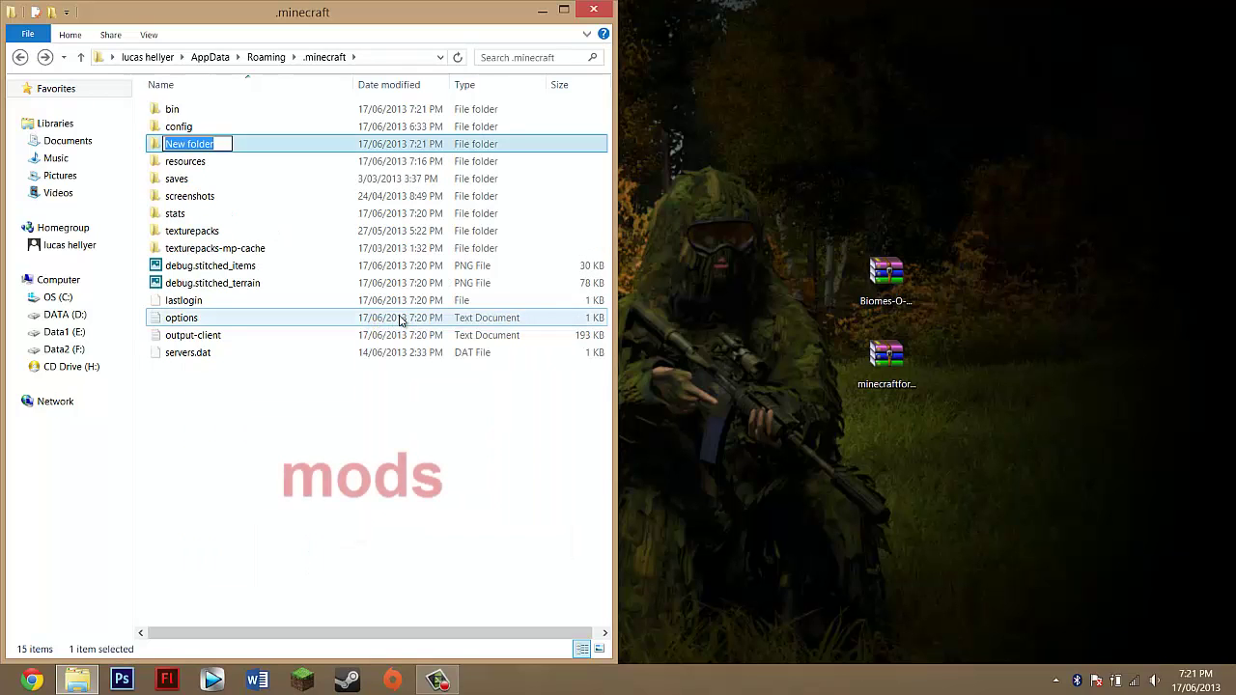
text(MOD)
key(BackSpace)
key(BackSpace)
key(BackSpace)
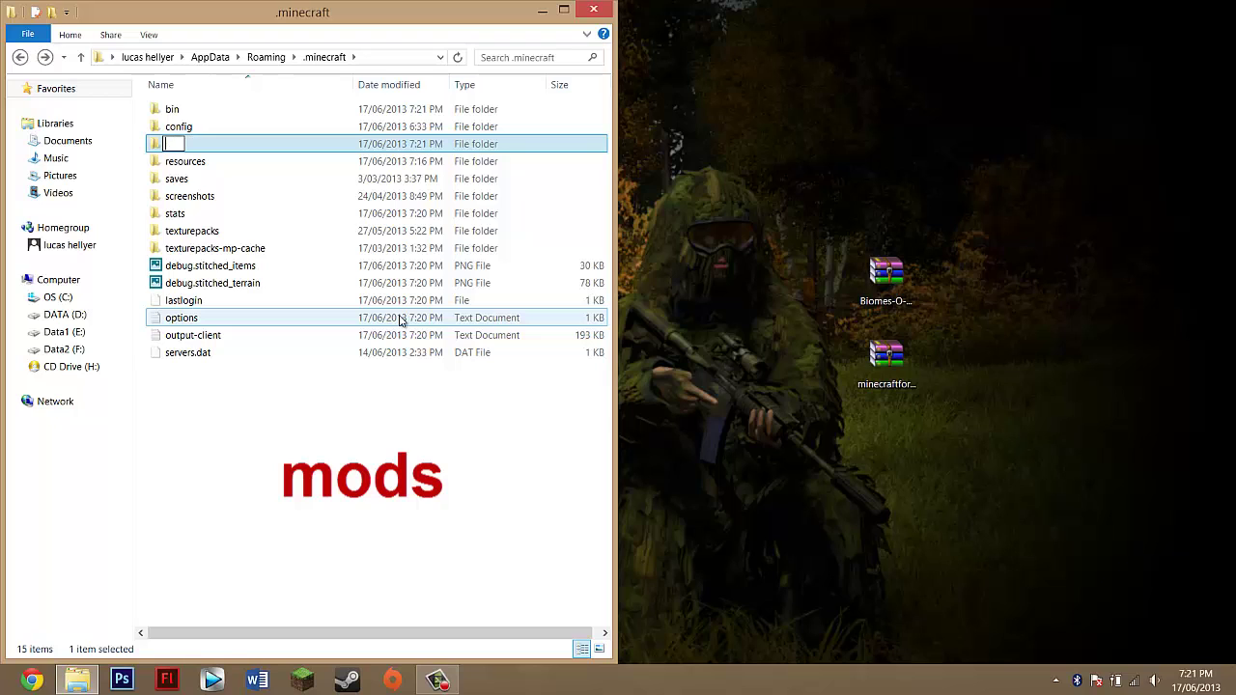
text(mods)
key(Return)
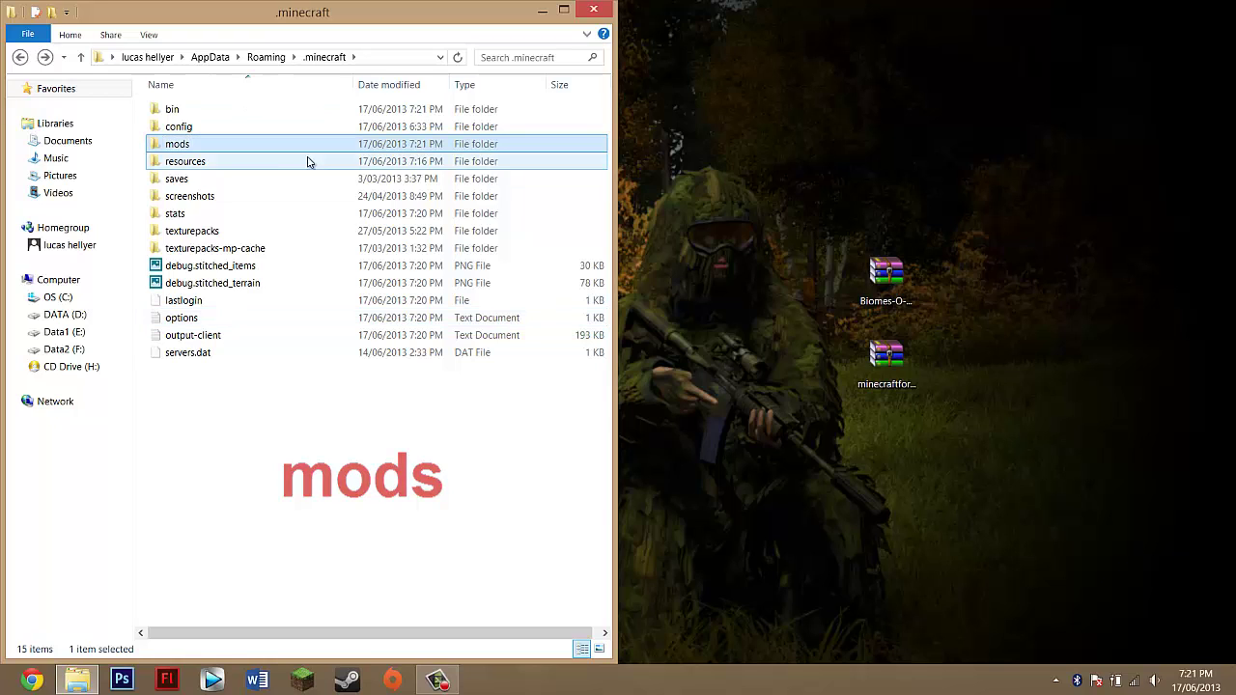
Move the Biomes-O-Plenty-0.5.5 archive from the desktop into the mods folder and close the folder window.
double_click(184, 150)
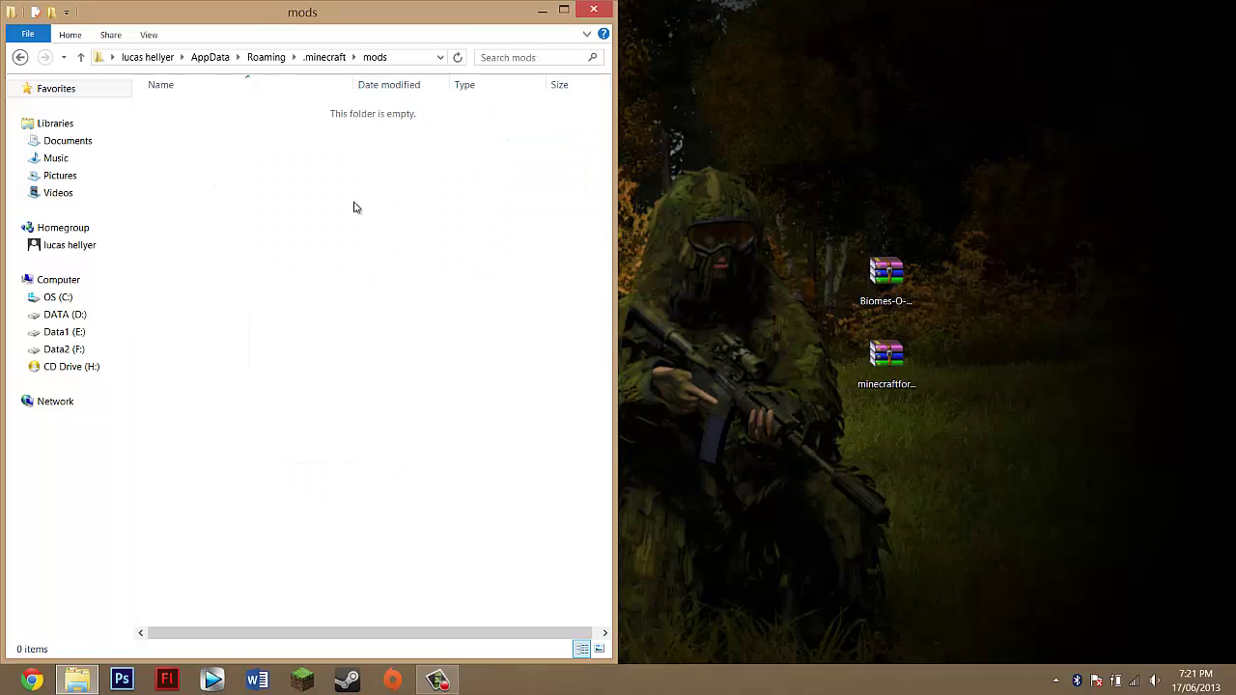
drag(946, 249, 816, 316)
drag(905, 272, 326, 174)
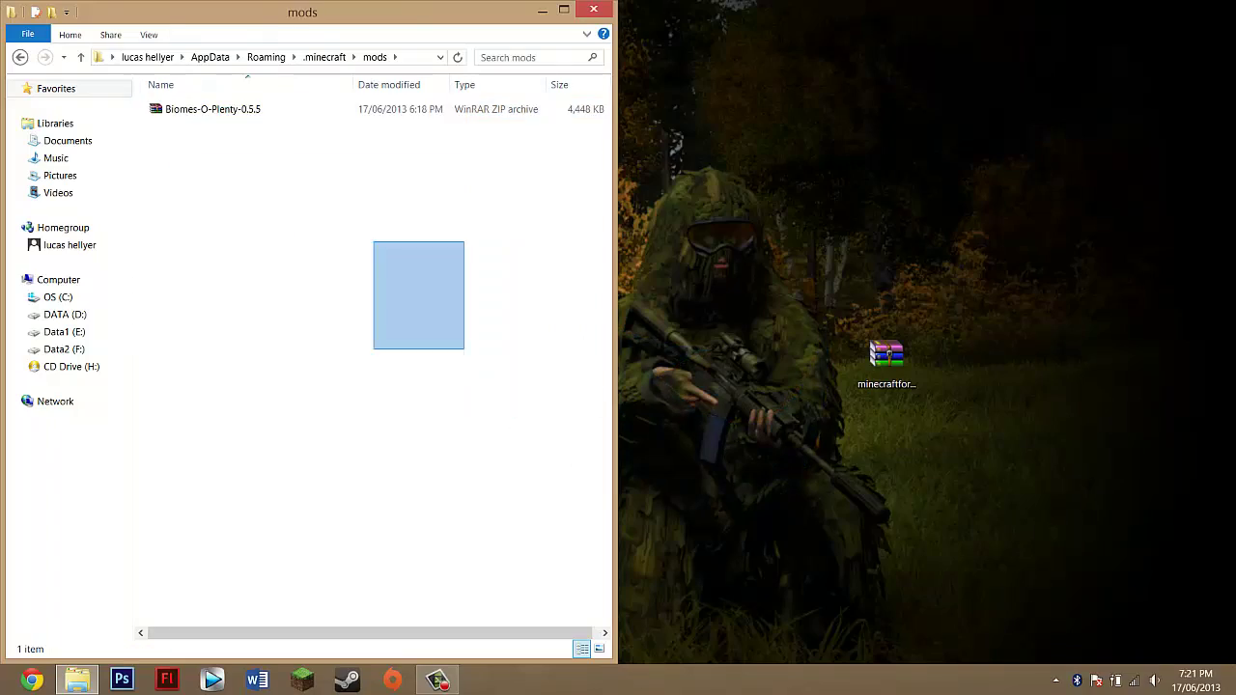
click(591, 213)
click(596, 9)
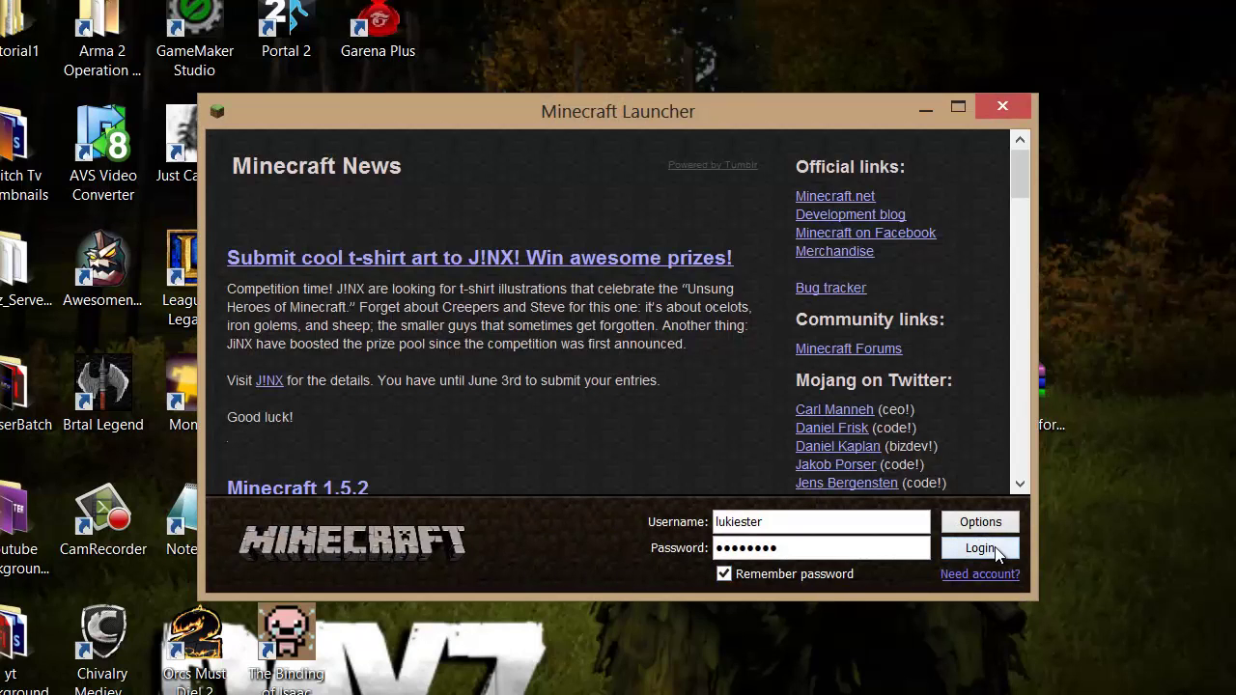
Log in to Minecraft with the remembered account to check the Biomes O' Plenty entry in the mod list, and quit the game.
click(981, 548)
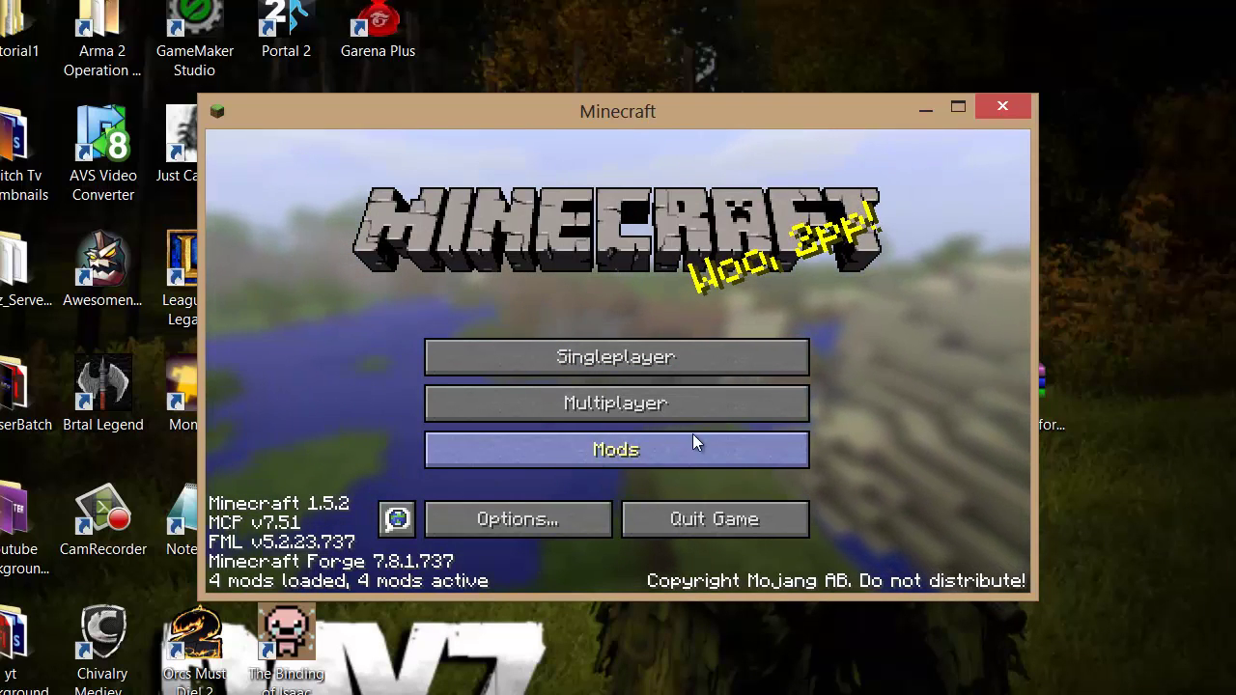
click(563, 456)
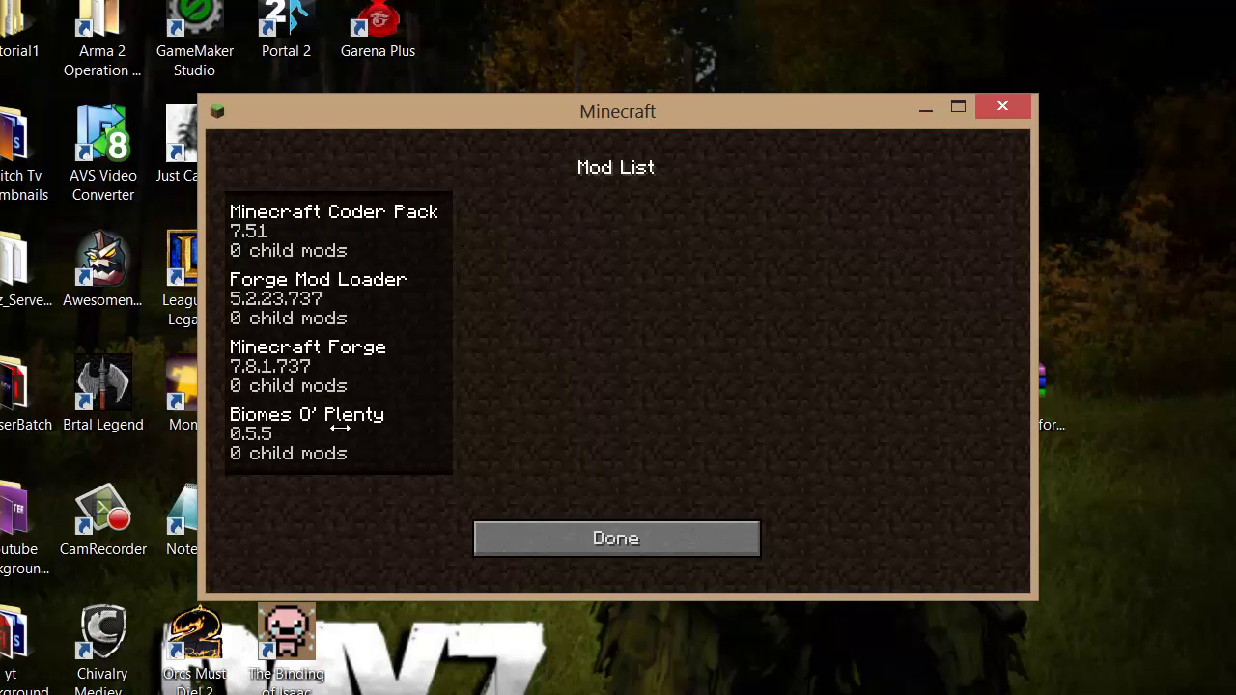
click(296, 435)
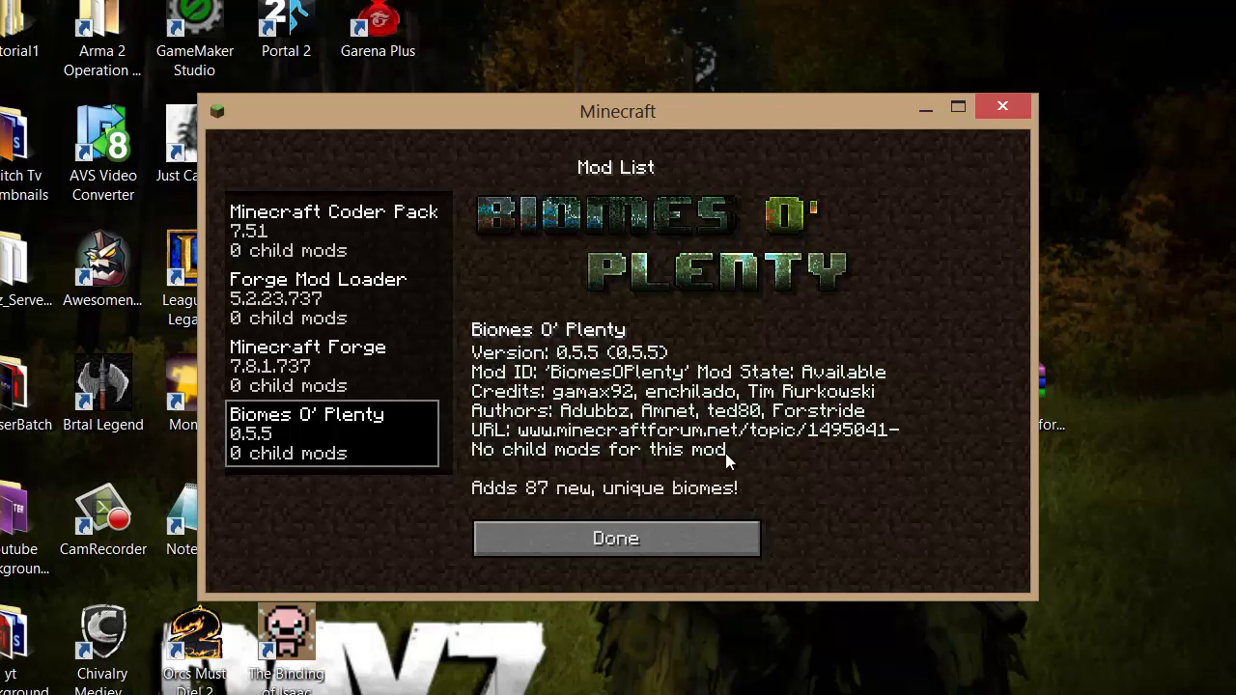
click(601, 537)
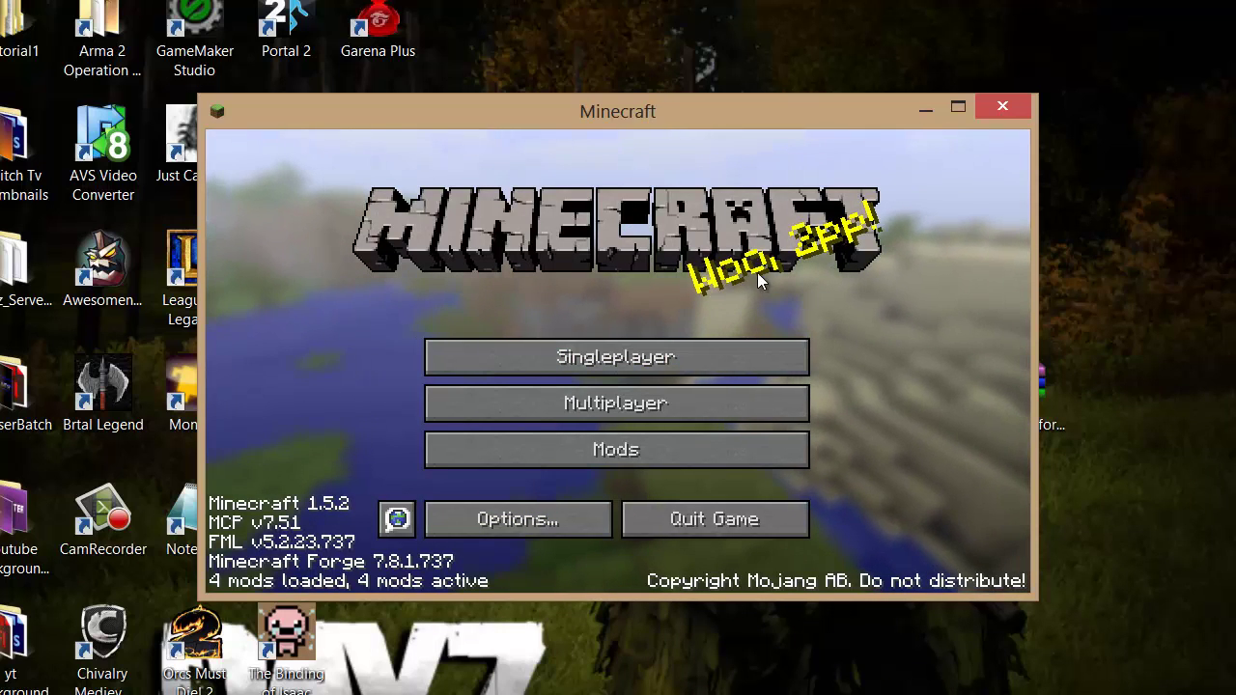
click(722, 522)
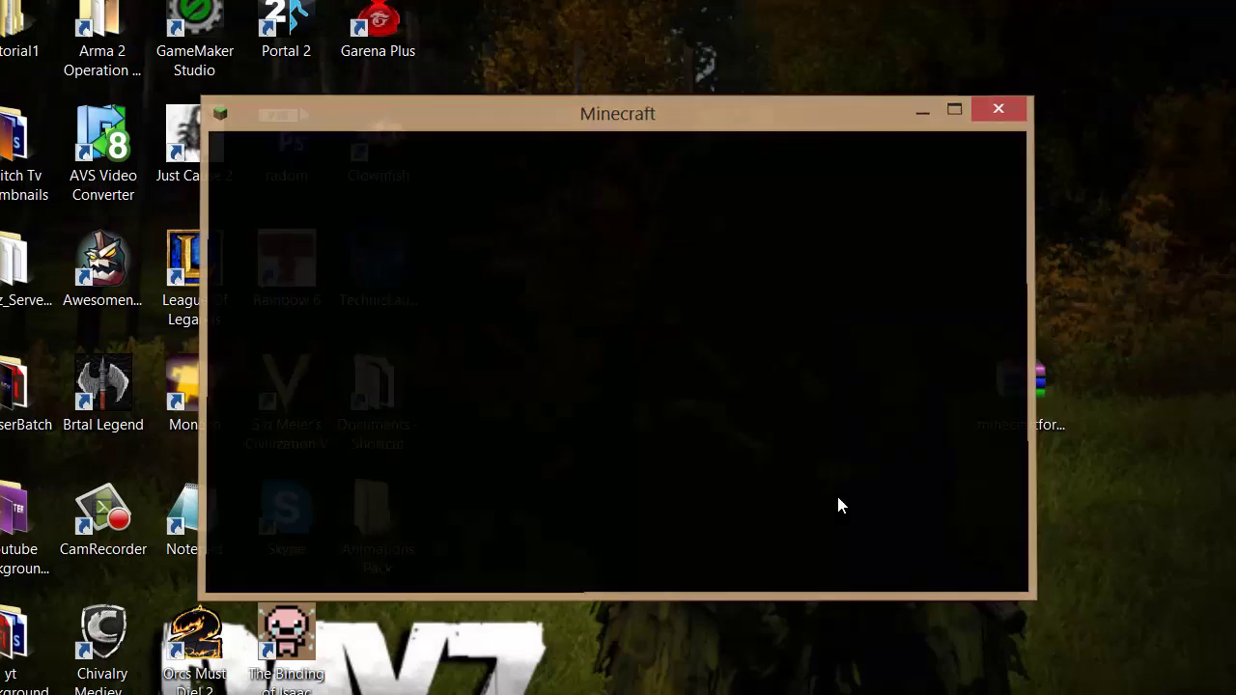